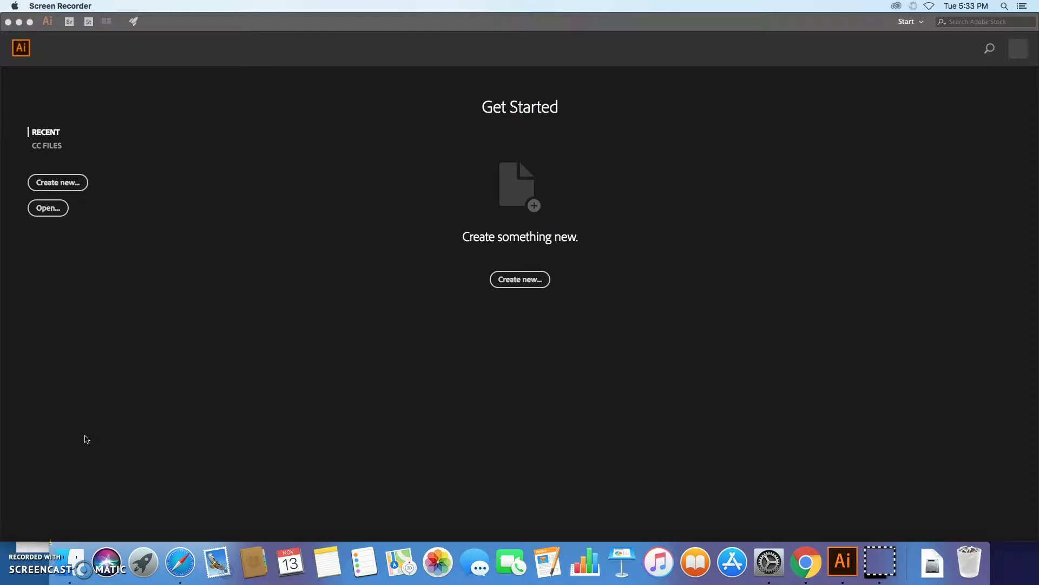
Switch to Chrome, download the Illustrator Day 1 practice files from the Software Training site, and unpack the archive.
click(805, 563)
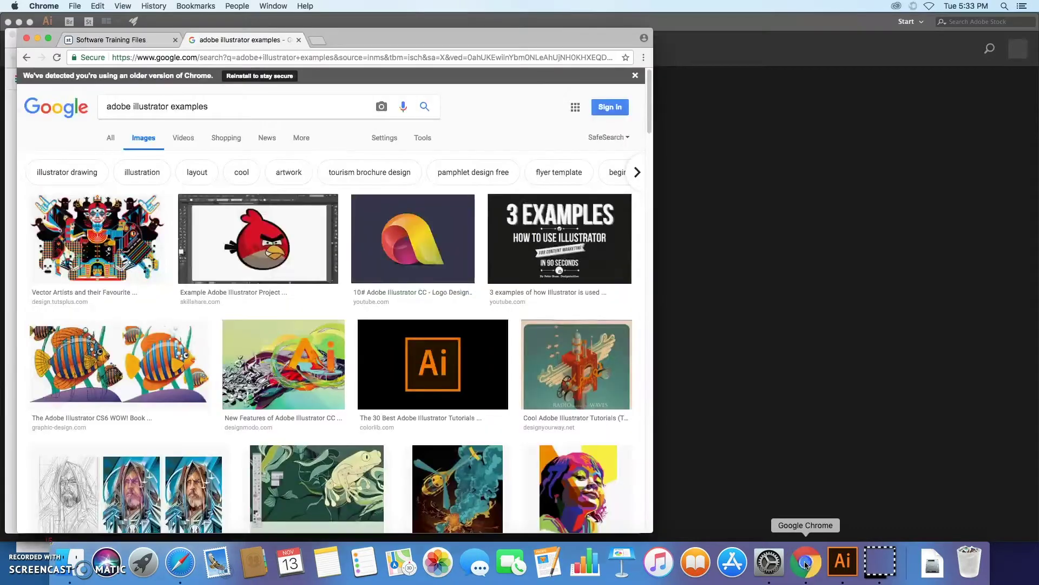
click(109, 42)
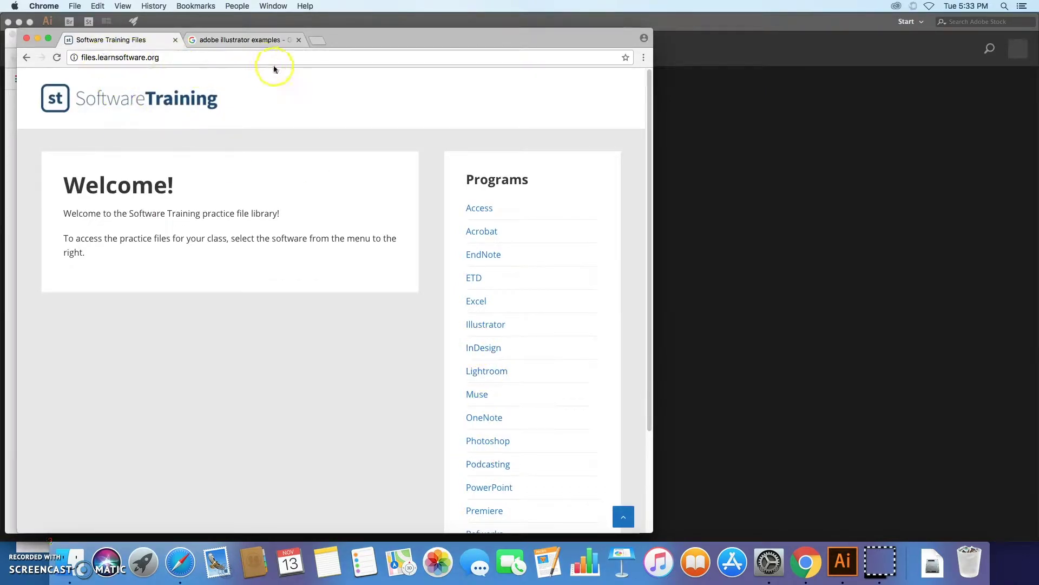
click(489, 327)
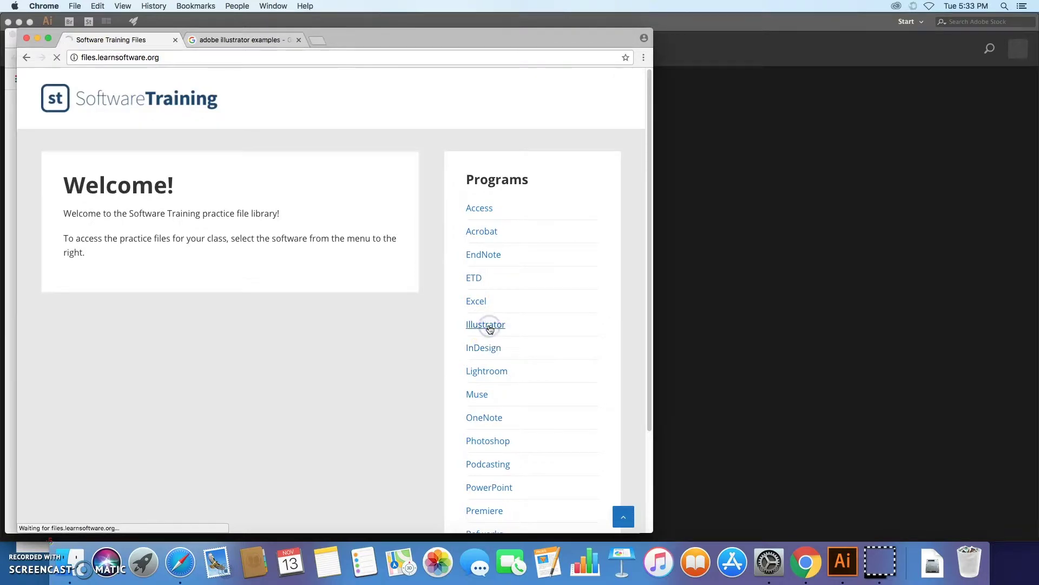
click(95, 216)
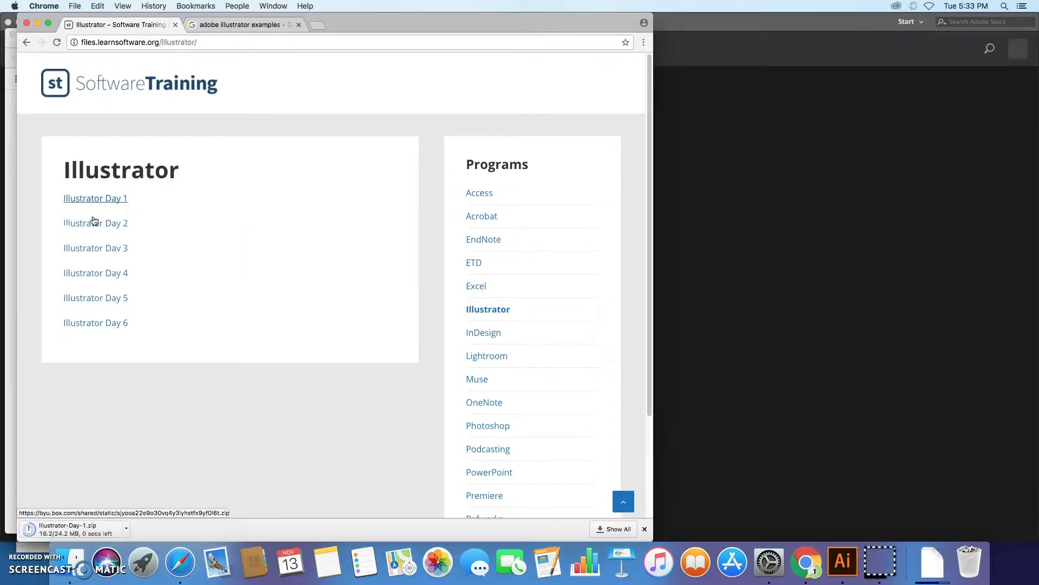
click(91, 530)
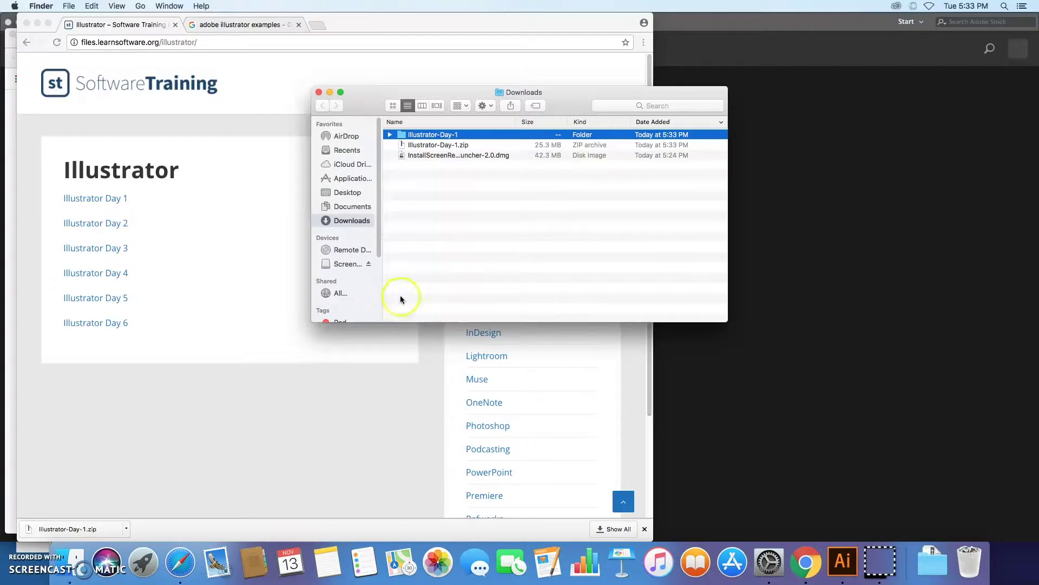
Open raster-pixels-vs-vectors.jpg from the Illustrator-Day-1 folder and examine its comparison of pixels and vectors.
click(391, 134)
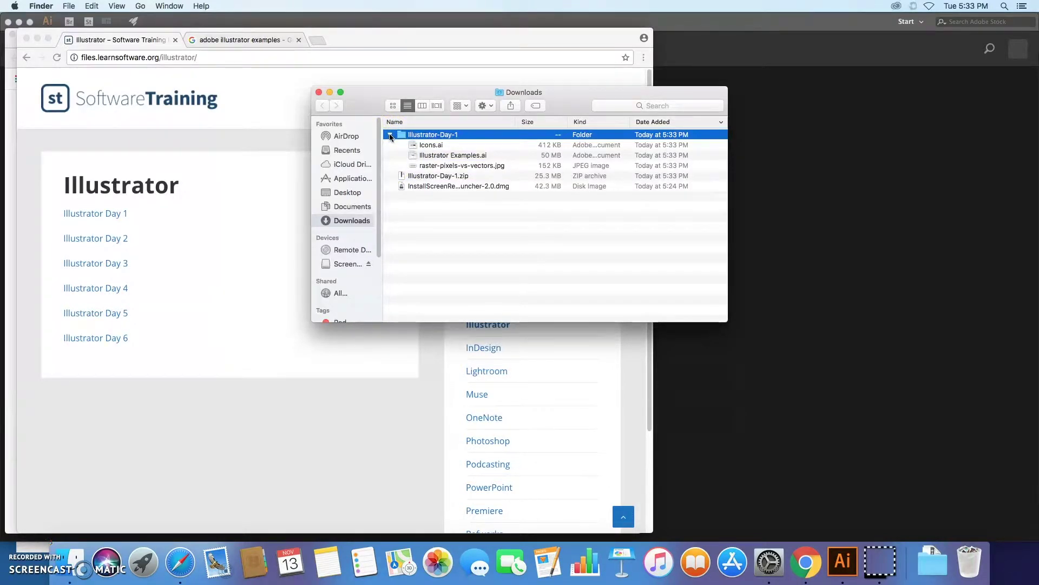
double_click(450, 167)
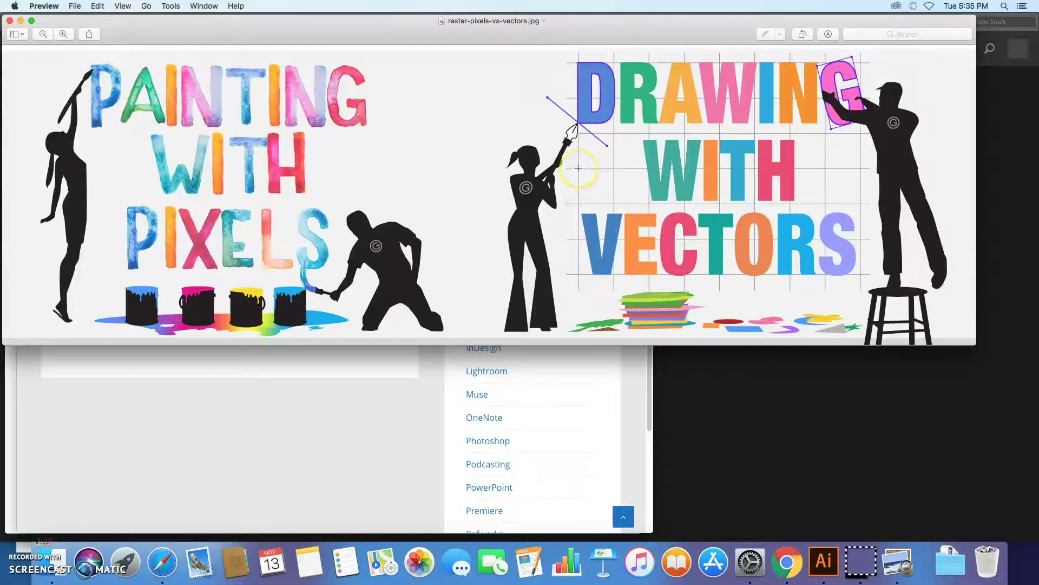
drag(579, 168, 611, 200)
click(622, 209)
Switch to Chrome and look through the Google image results for "adobe illustrator examples".
click(395, 467)
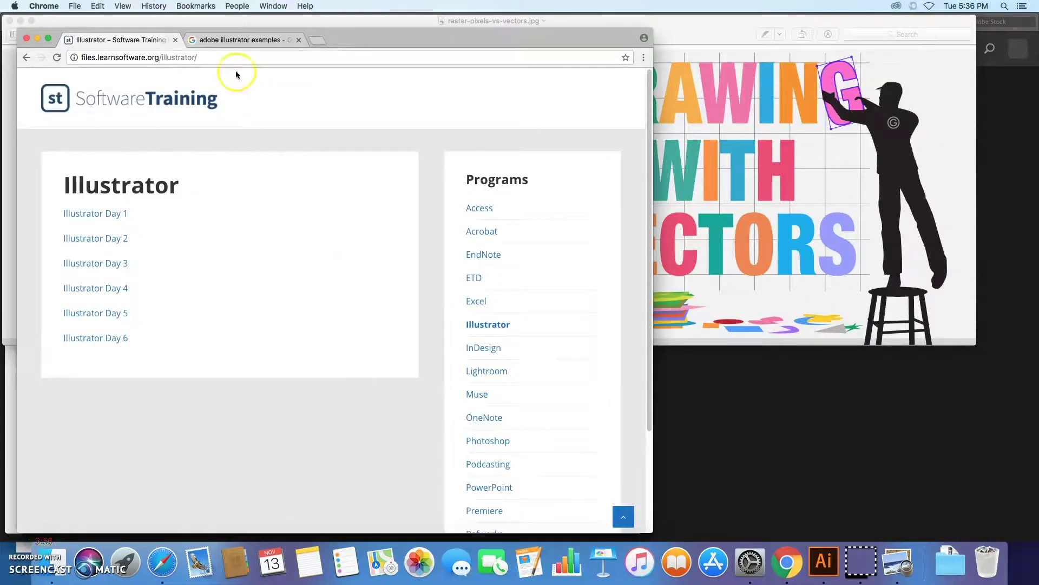
click(237, 41)
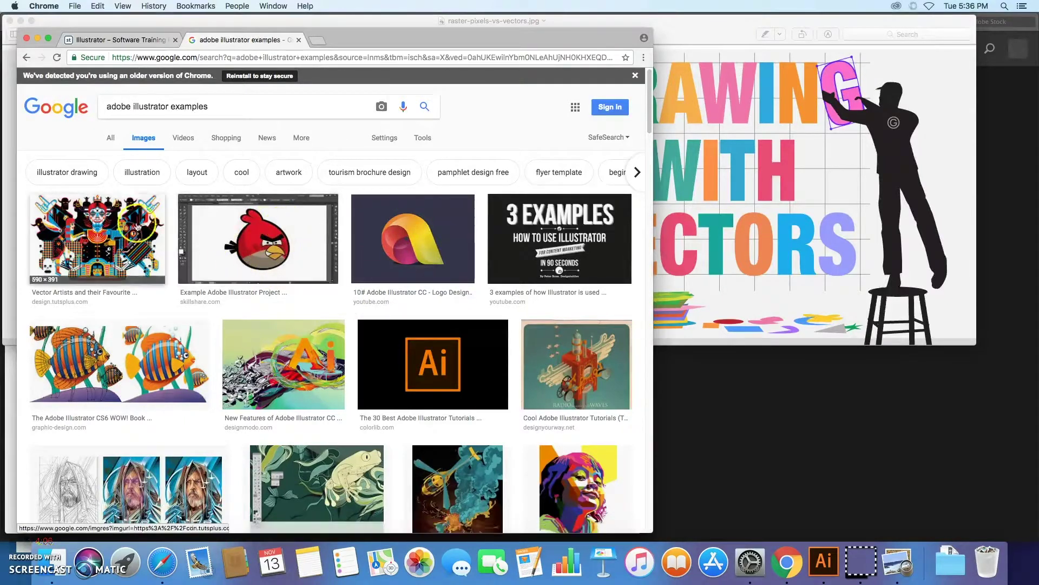
scroll(267, 393, down, 3)
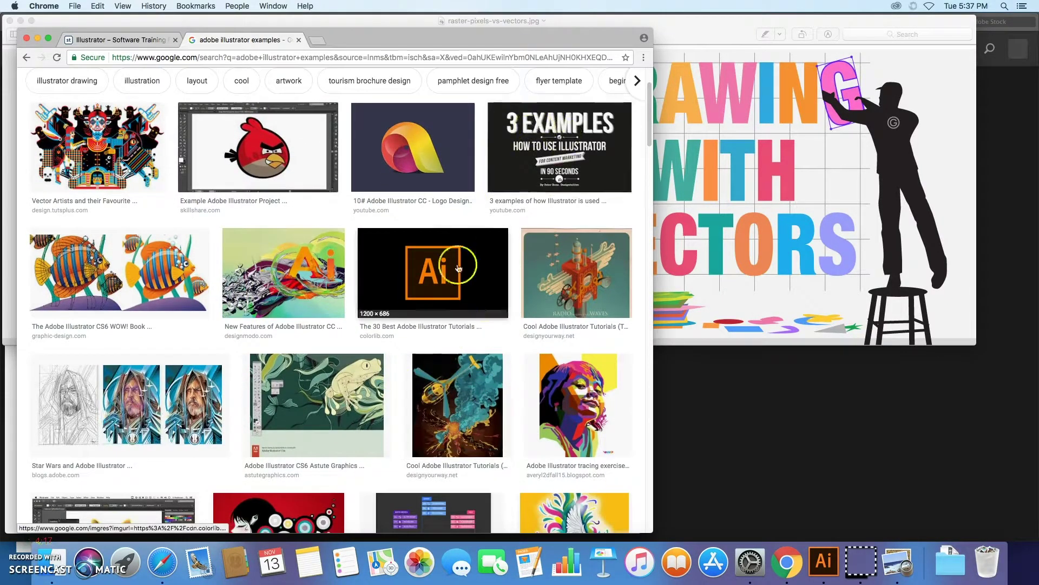
scroll(457, 232, down, 15)
scroll(486, 305, down, 20)
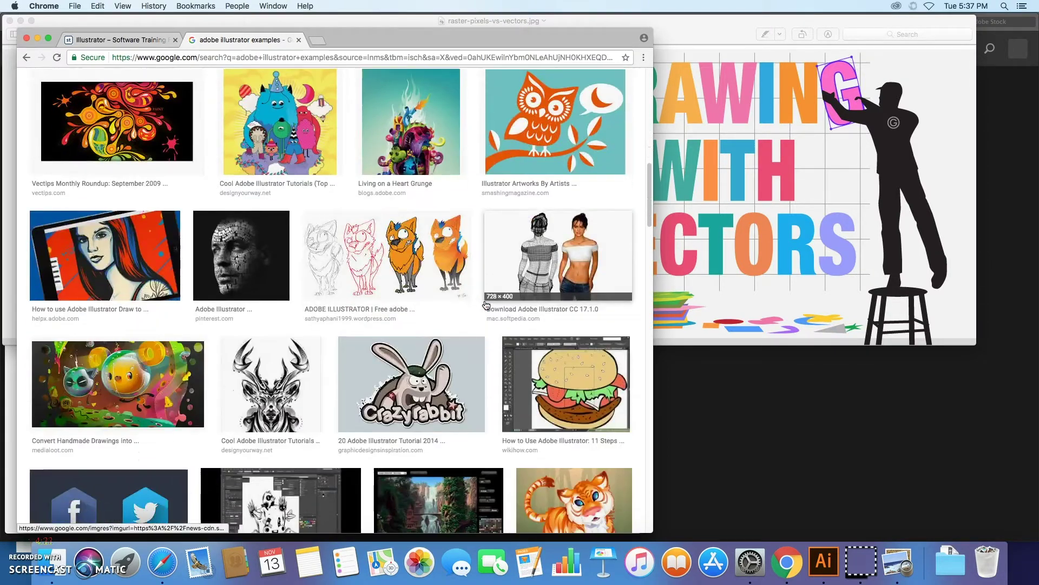
scroll(486, 305, down, 2)
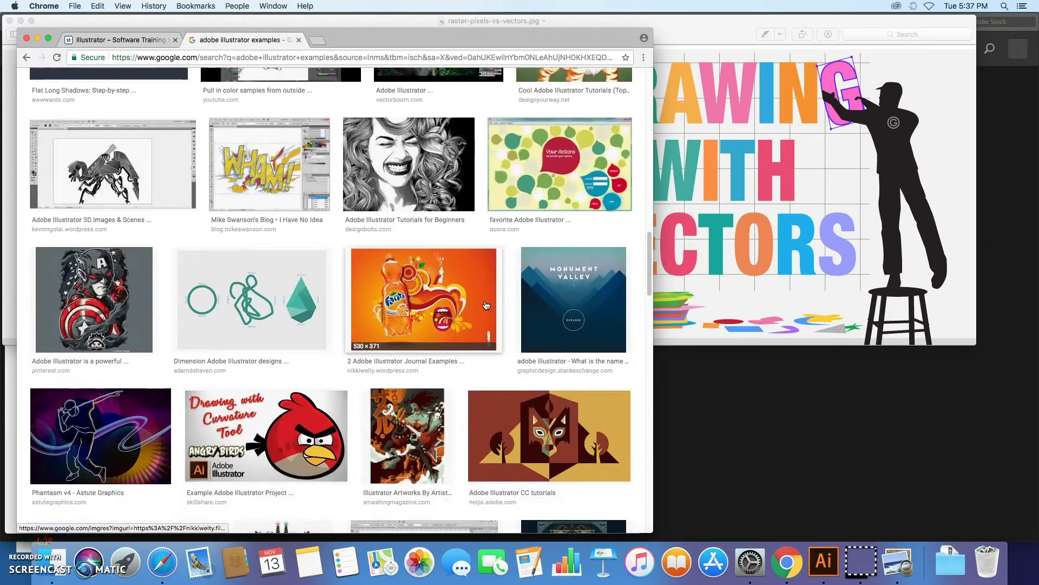
scroll(486, 306, down, 10)
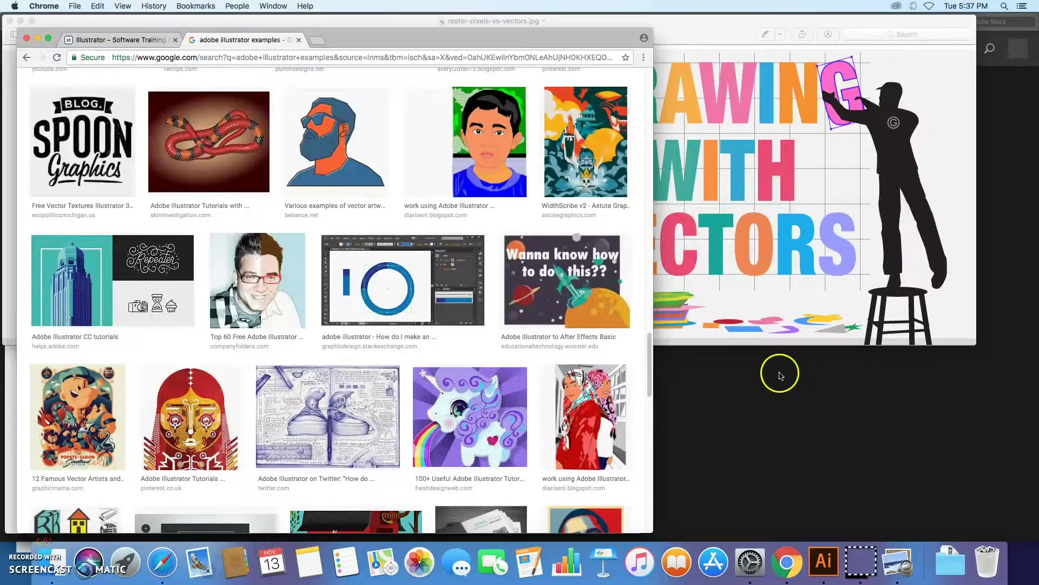
Switch to Illustrator and create a new print document from the Letter preset, 612 x 792 pt.
click(751, 406)
click(525, 282)
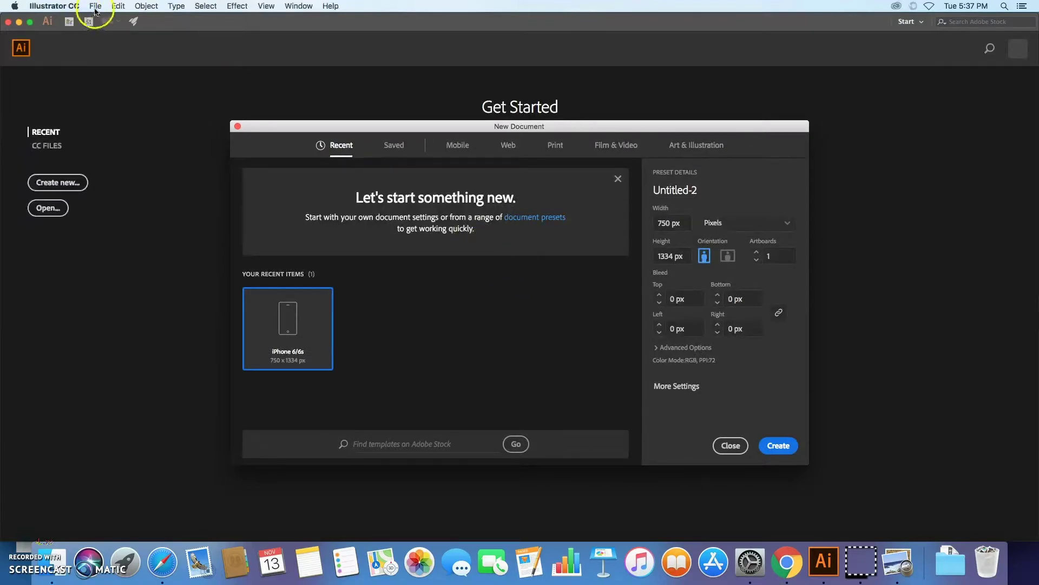
click(95, 7)
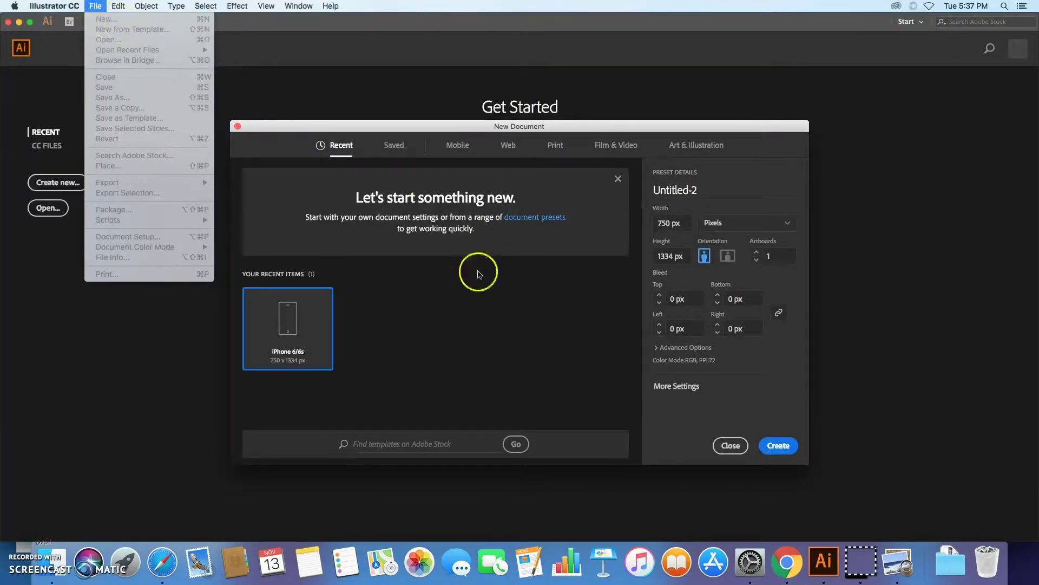
click(450, 339)
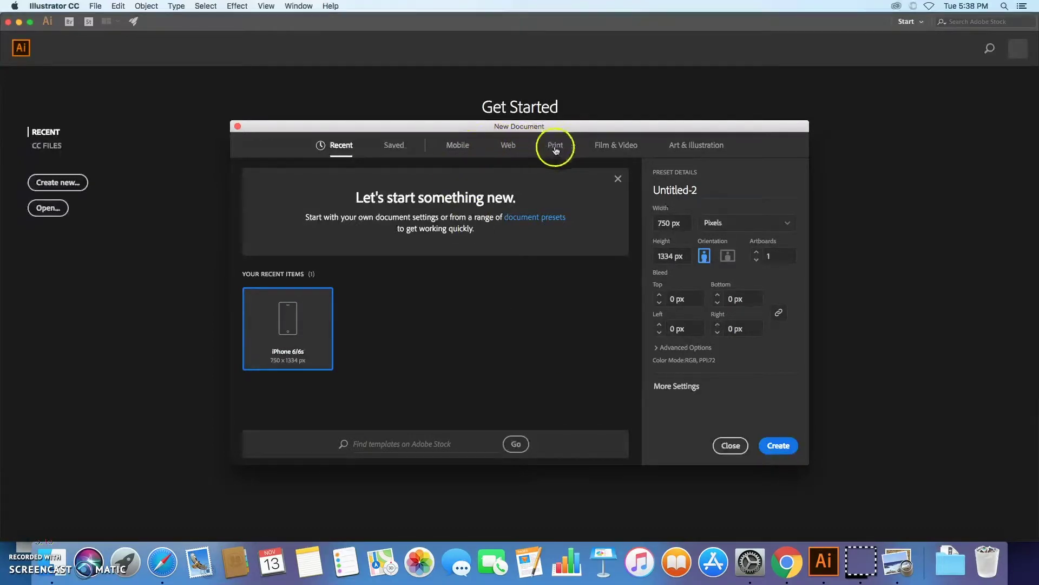
click(509, 146)
click(556, 148)
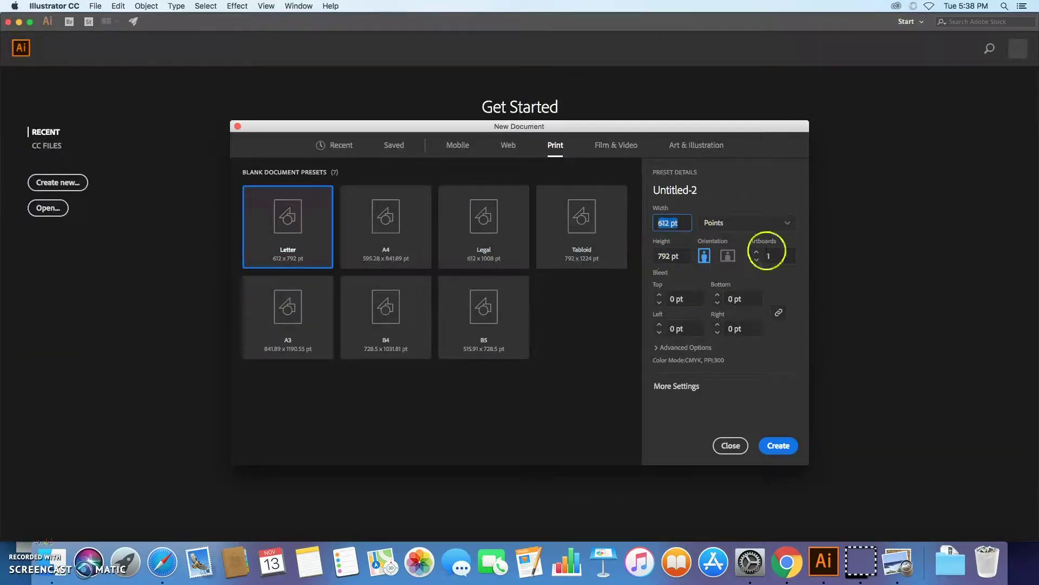
click(778, 445)
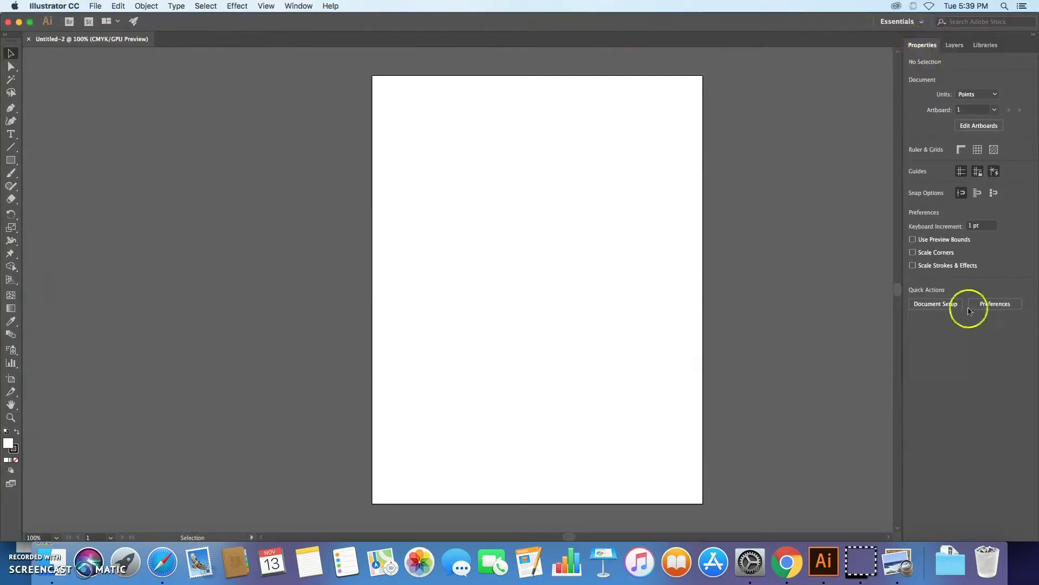
Draw three overlapping rectangles near the artboard's top, the first about 269 x 133 pt and the last about 129 x 90 pt.
click(11, 161)
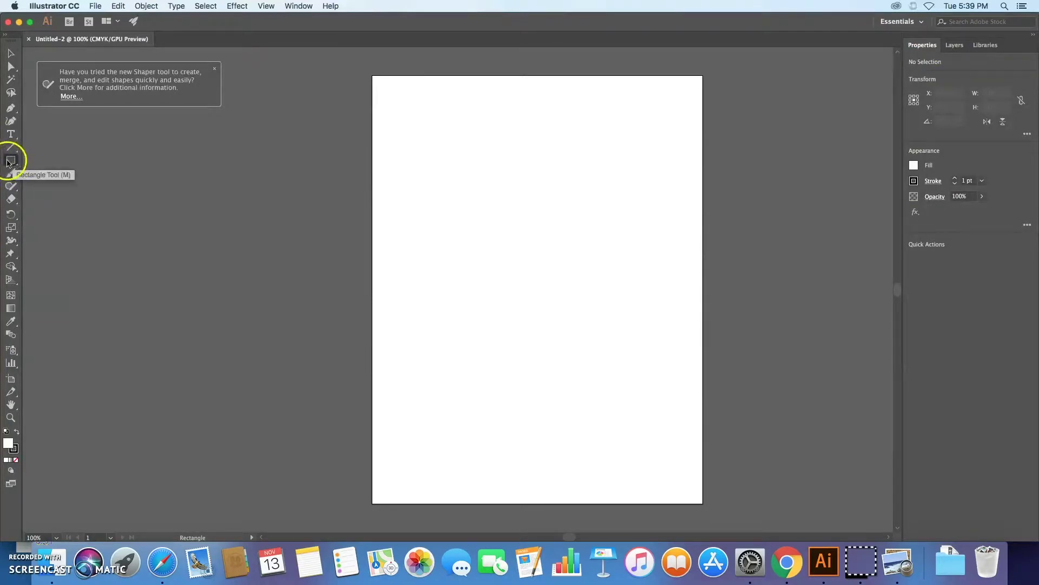
click(14, 164)
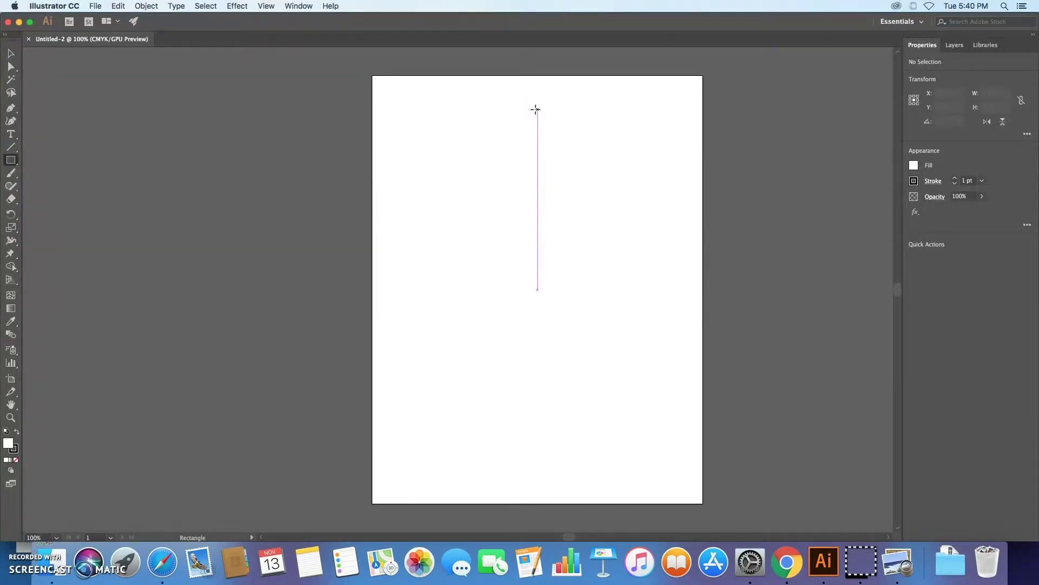
drag(537, 110, 392, 181)
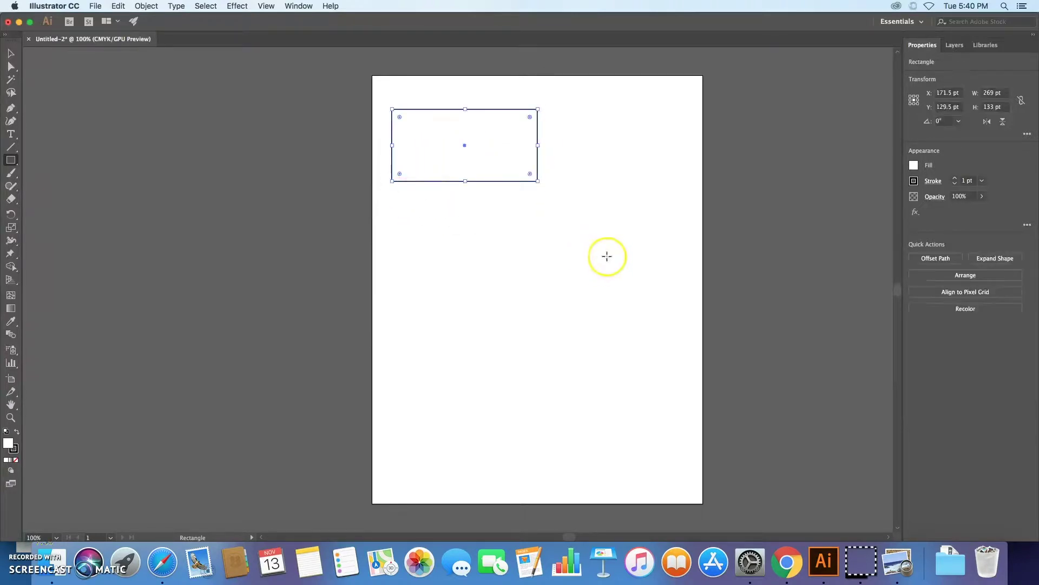
drag(584, 217, 483, 154)
drag(566, 124, 495, 174)
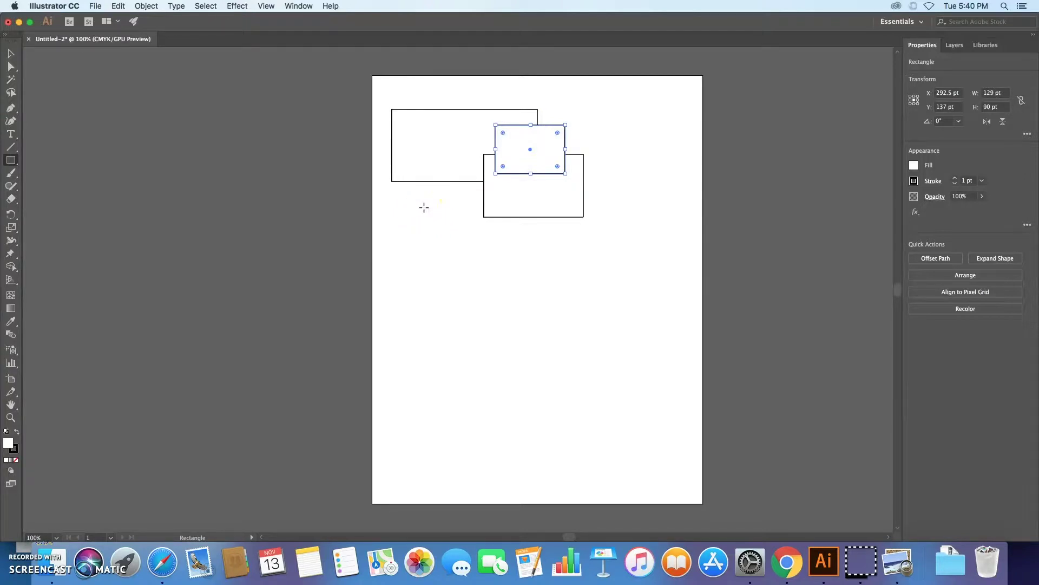
Draw a thin rectangle about 5 x 41 pt at the largest rectangle's upper edge, and delete it.
drag(438, 110, 441, 131)
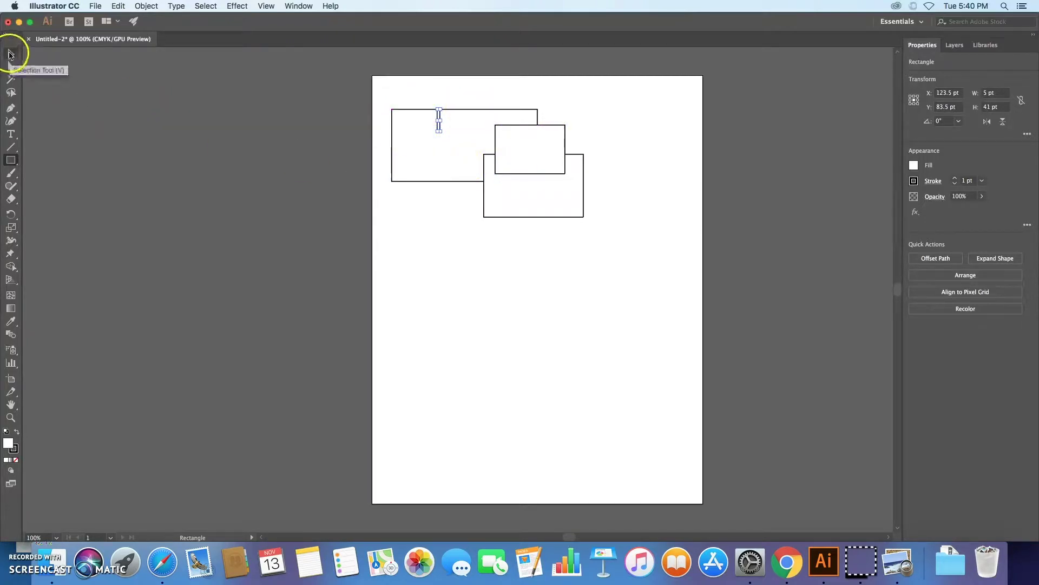
click(10, 54)
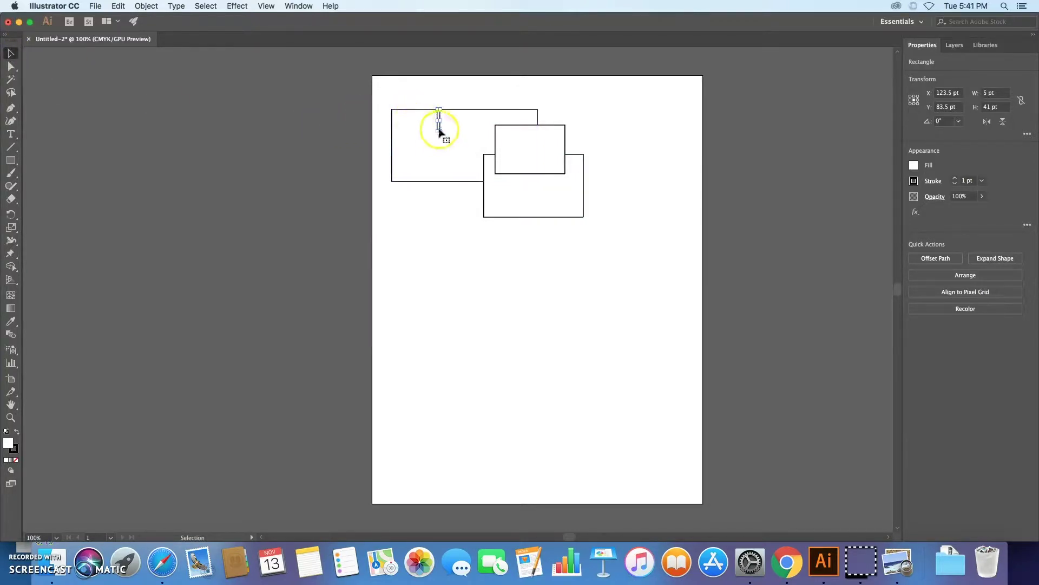
click(441, 100)
click(439, 125)
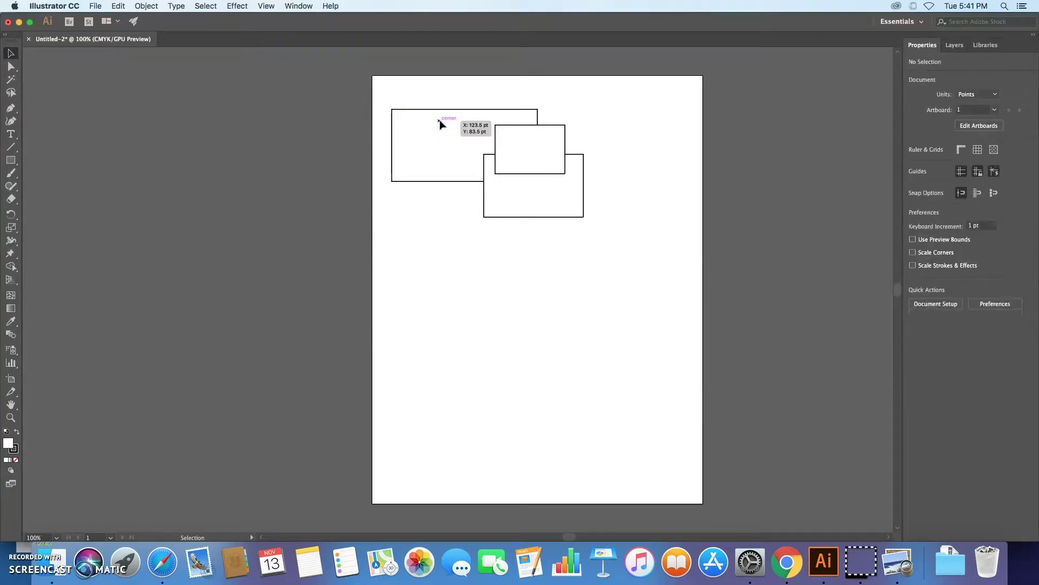
Fill the largest rectangle with a muted dark red.
click(423, 134)
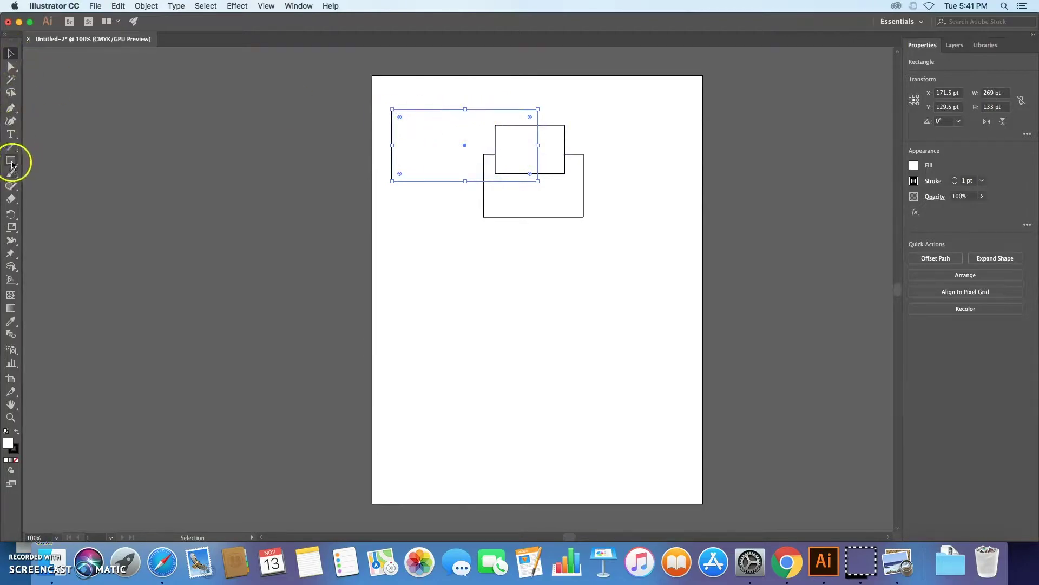
double_click(8, 444)
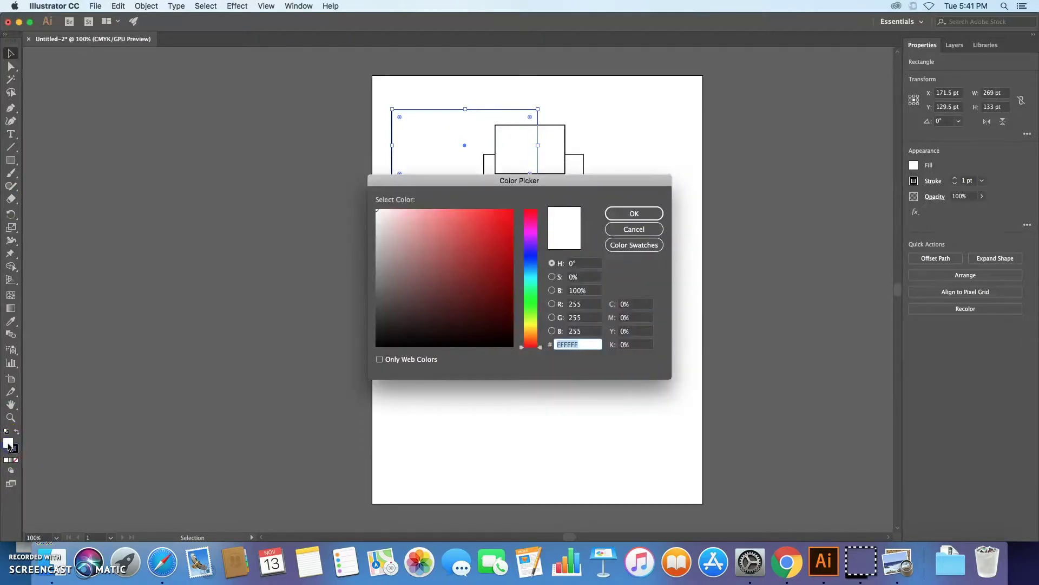
click(450, 260)
click(632, 214)
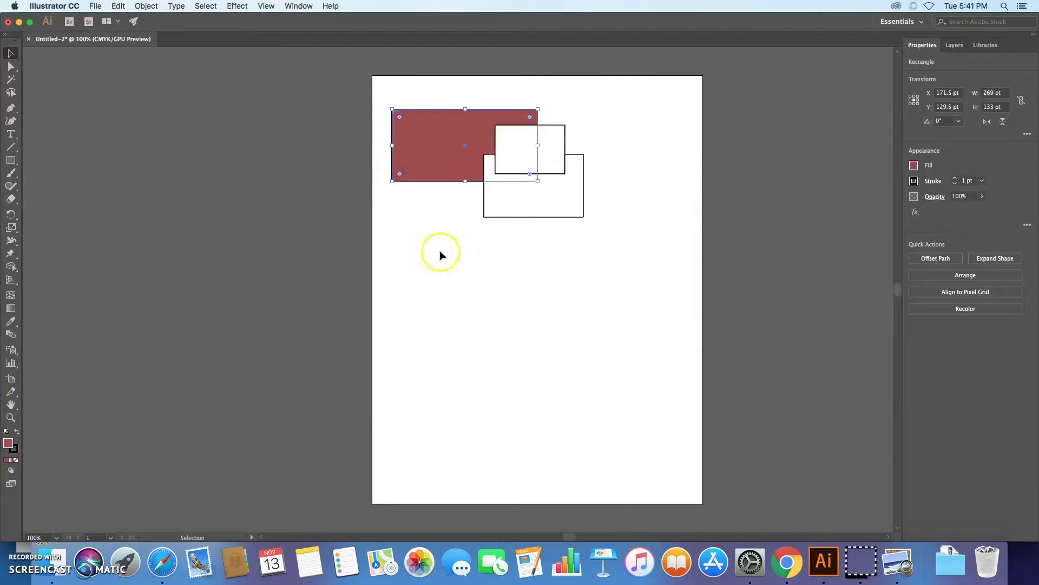
Give the largest rectangle a teal stroke of C 63.47, M 0, Y 18.7, K 0, and deselect it.
double_click(18, 448)
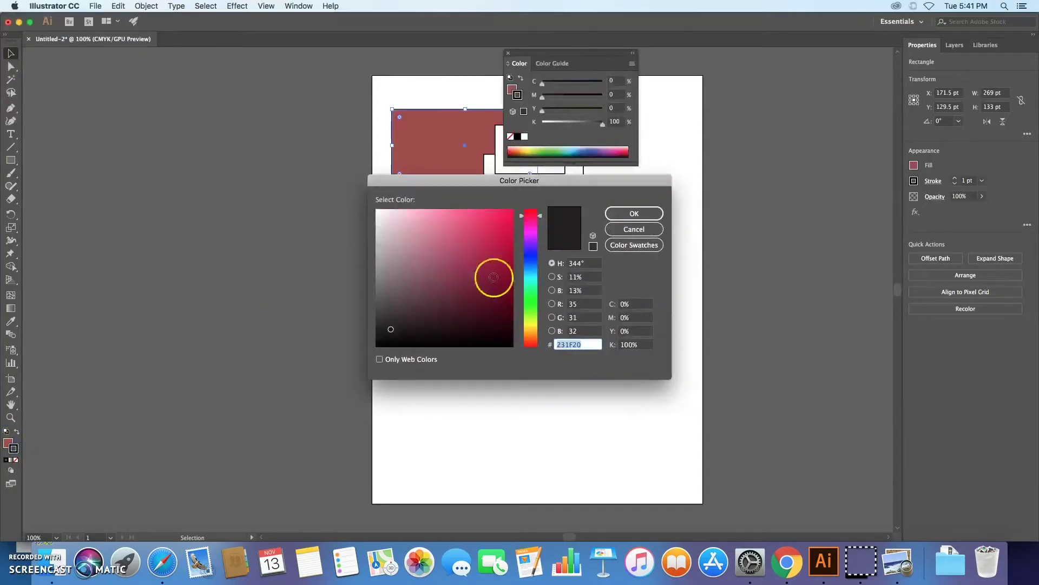
click(503, 226)
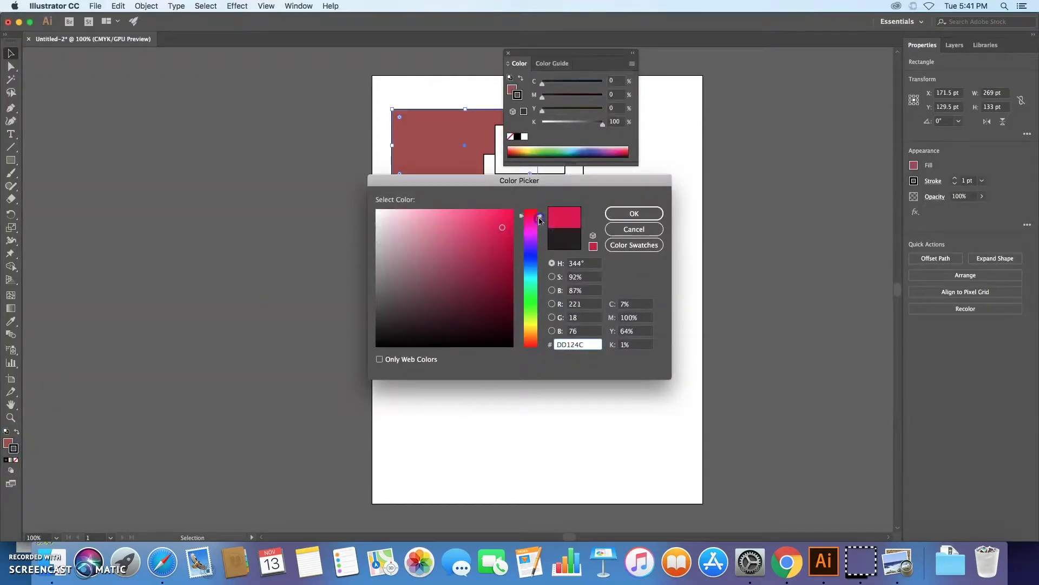
drag(531, 216, 531, 276)
click(641, 214)
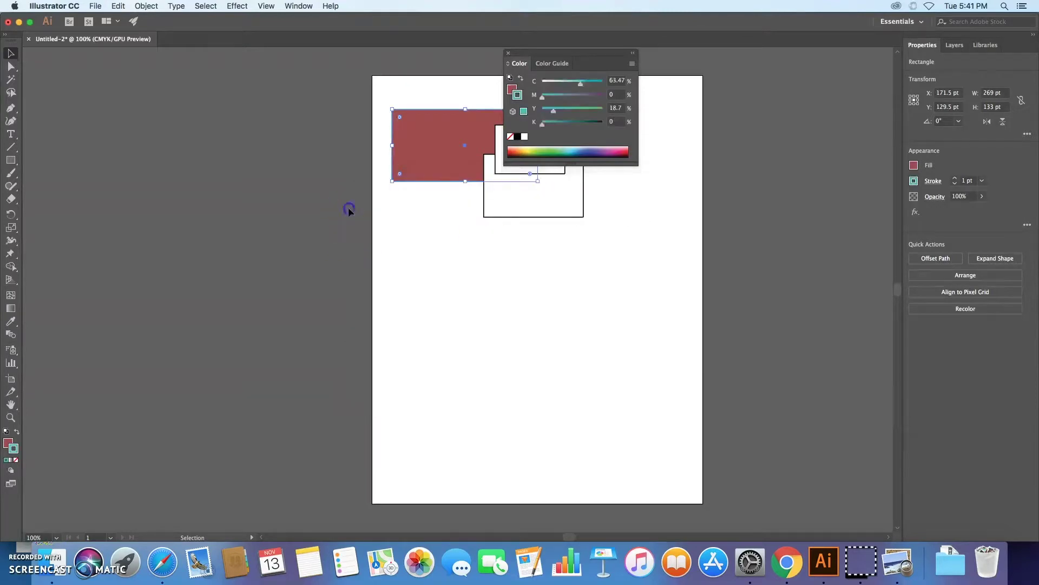
click(348, 207)
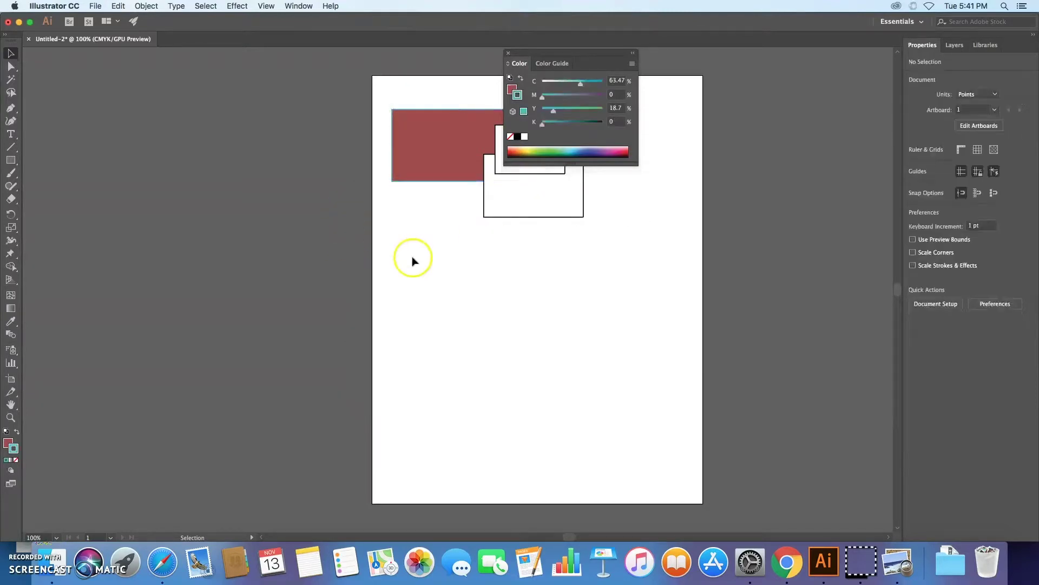
click(508, 54)
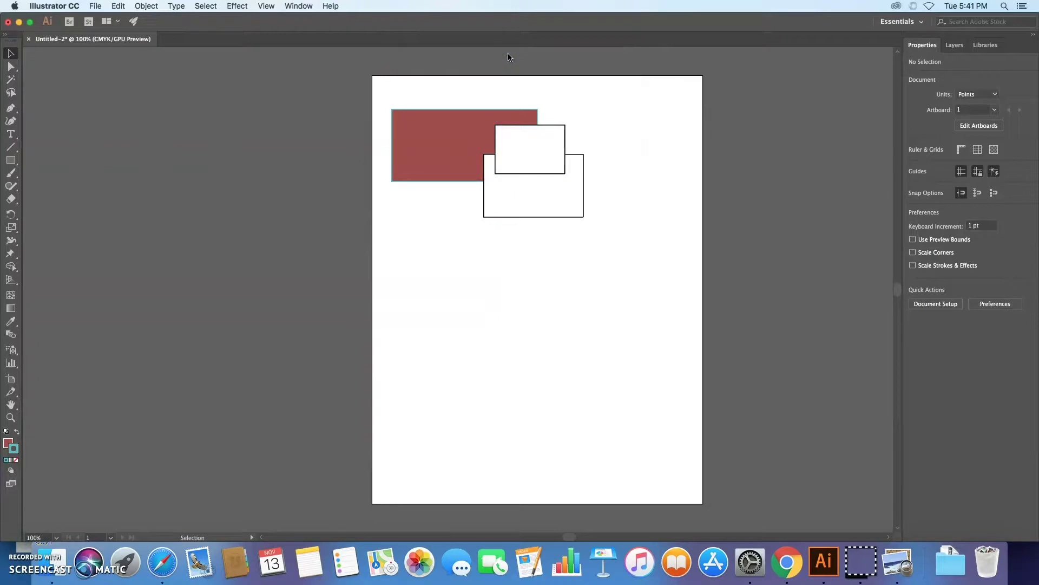
Draw a square about 174.5 pt wide below the red rectangle with the Rectangle tool.
click(11, 161)
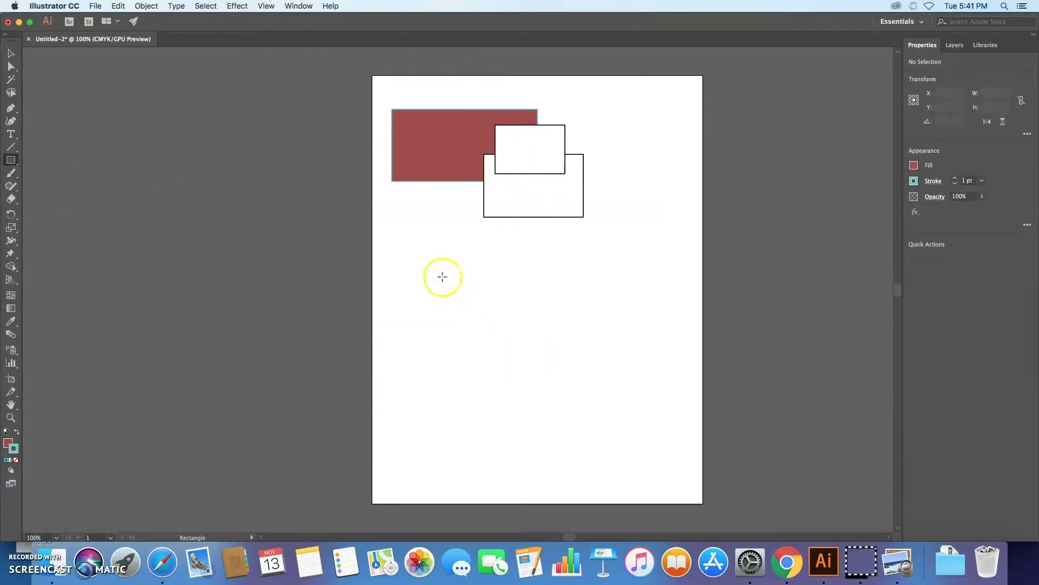
mouse_move(436, 284)
mouse_down()
mouse_move(475, 243)
mouse_move(466, 269)
mouse_move(470, 238)
mouse_move(488, 232)
mouse_move(464, 262)
mouse_move(545, 197)
mouse_move(520, 204)
mouse_move(538, 193)
mouse_move(531, 200)
mouse_up()
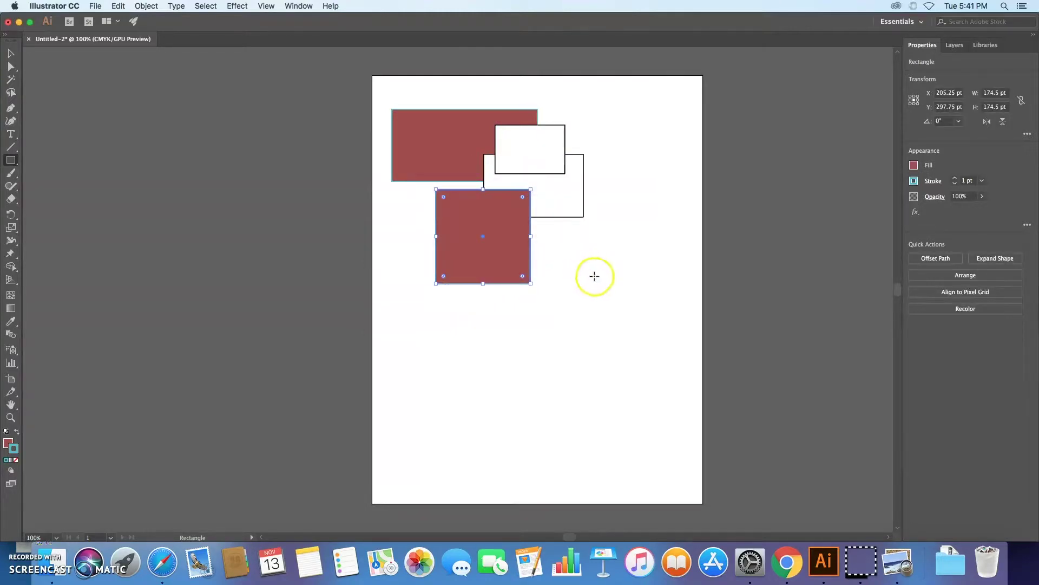
Draw three more rectangles of about 176 x 102 pt, 56 x 117 pt and 148 x 128 pt below and beside the red square.
mouse_move(596, 278)
mouse_down()
mouse_move(573, 253)
mouse_move(594, 277)
mouse_move(627, 253)
mouse_move(631, 229)
mouse_move(606, 260)
mouse_move(638, 237)
mouse_move(617, 258)
mouse_move(646, 260)
mouse_move(644, 250)
mouse_up()
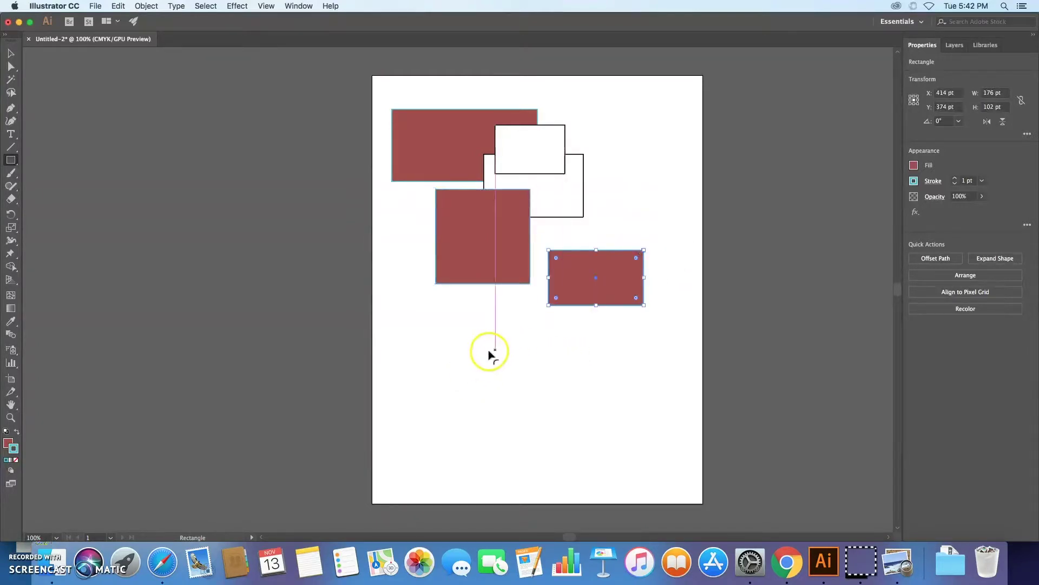
drag(409, 360, 522, 303)
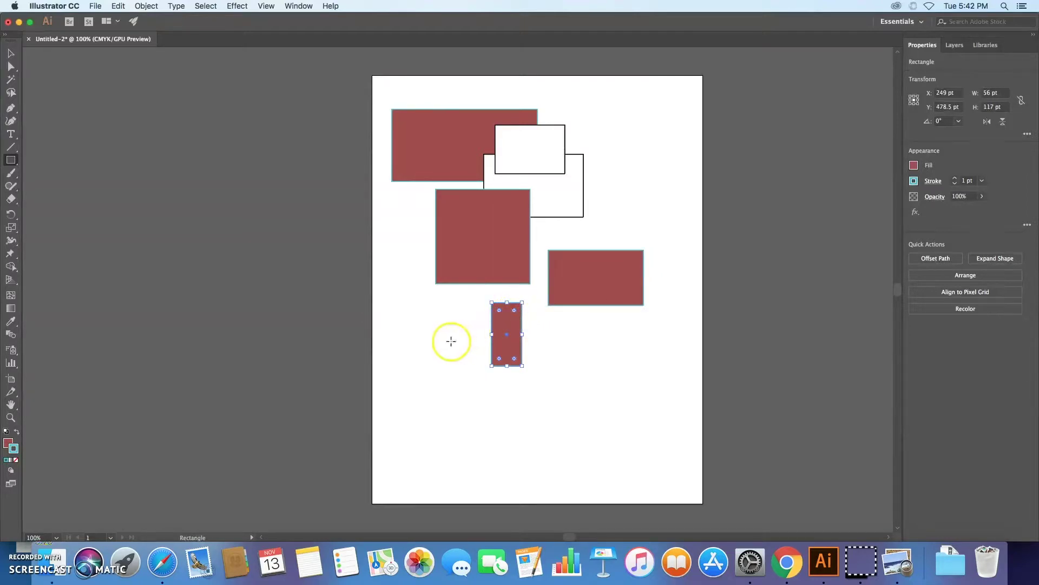
mouse_move(412, 308)
mouse_down()
mouse_move(469, 406)
mouse_move(747, 381)
mouse_move(652, 421)
mouse_up()
mouse_move(636, 426)
mouse_down()
mouse_move(680, 371)
mouse_move(659, 393)
mouse_up()
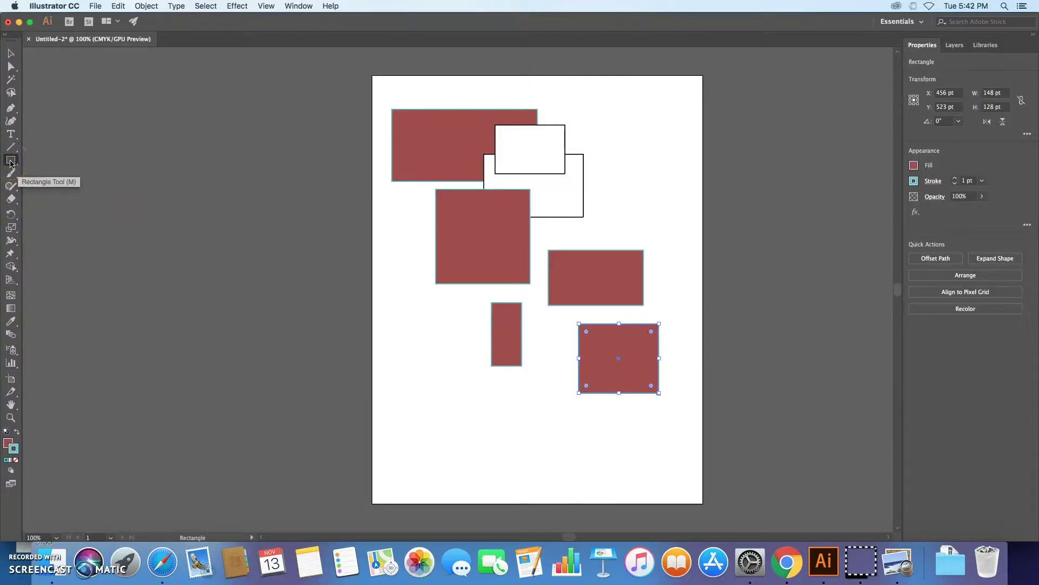
Draw a circle near the page's left edge and an ellipse about 103 x 80 pt below it with the Ellipse tool.
click(10, 162)
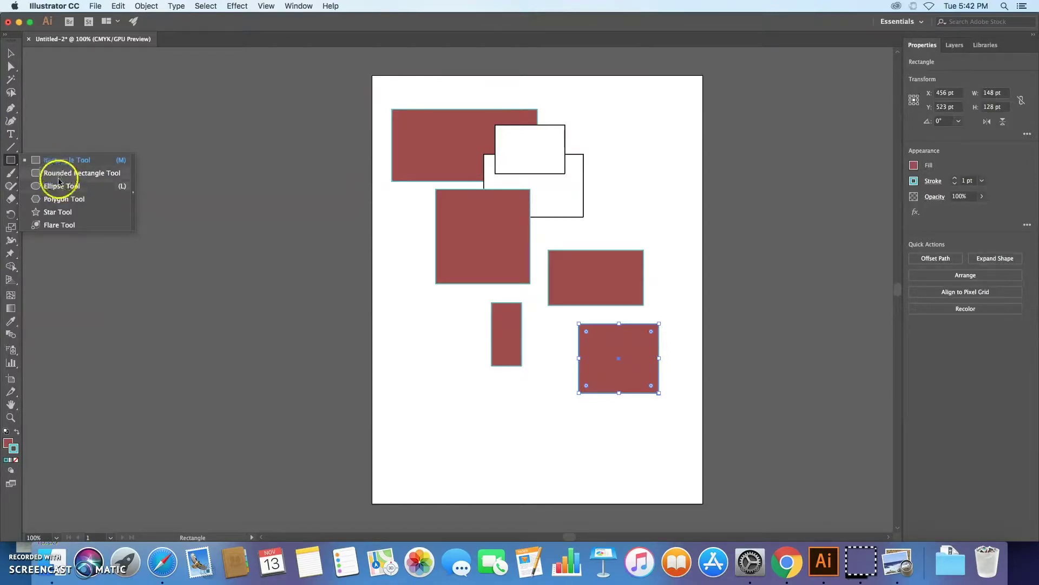
click(59, 191)
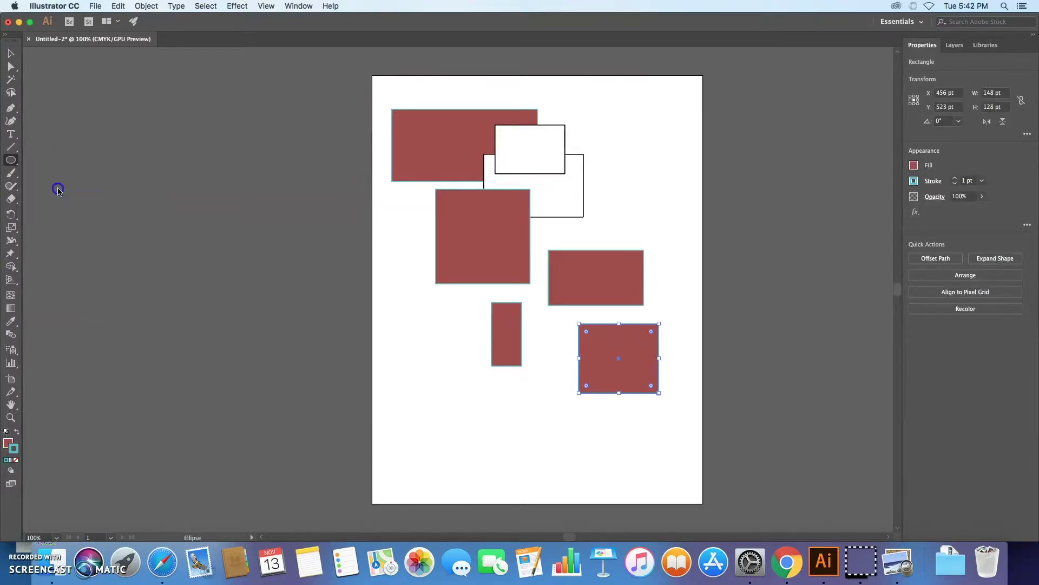
drag(382, 293, 459, 357)
drag(432, 420, 482, 378)
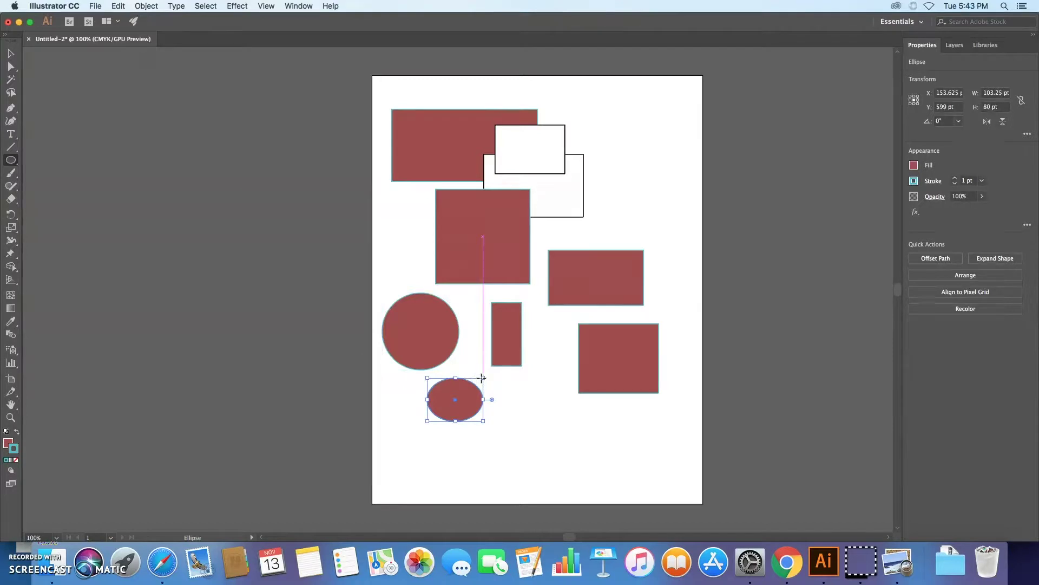
Draw a tall rounded rectangle about 56 x 212 pt near the page's upper right corner with the Rounded Rectangle tool.
click(12, 160)
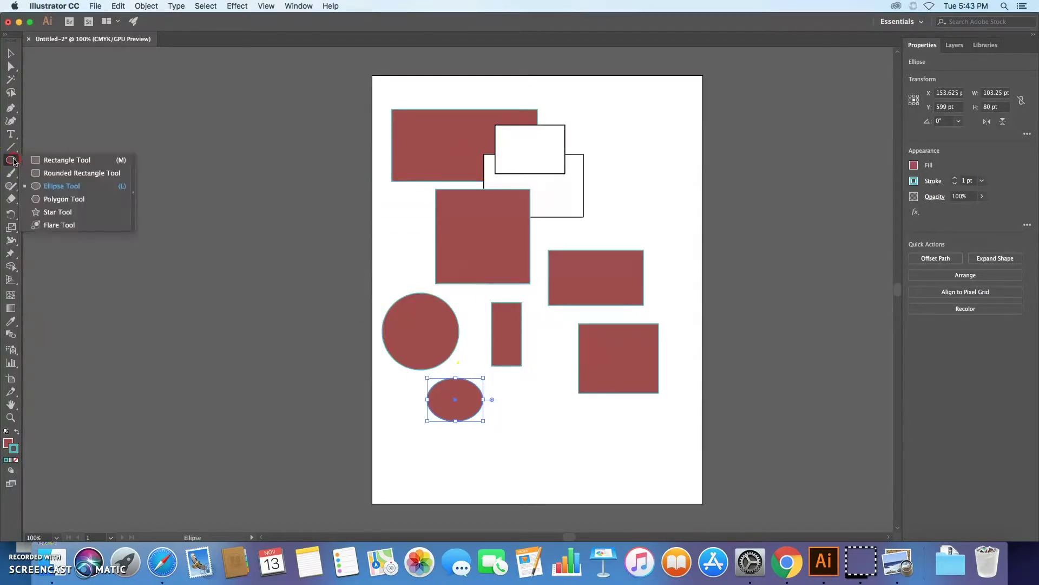
click(63, 173)
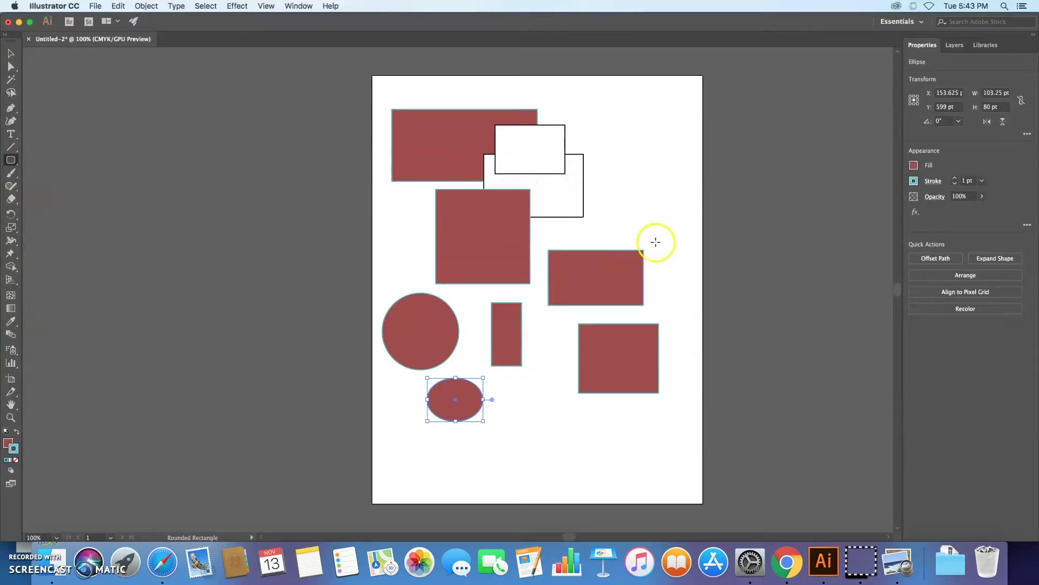
drag(671, 113, 597, 187)
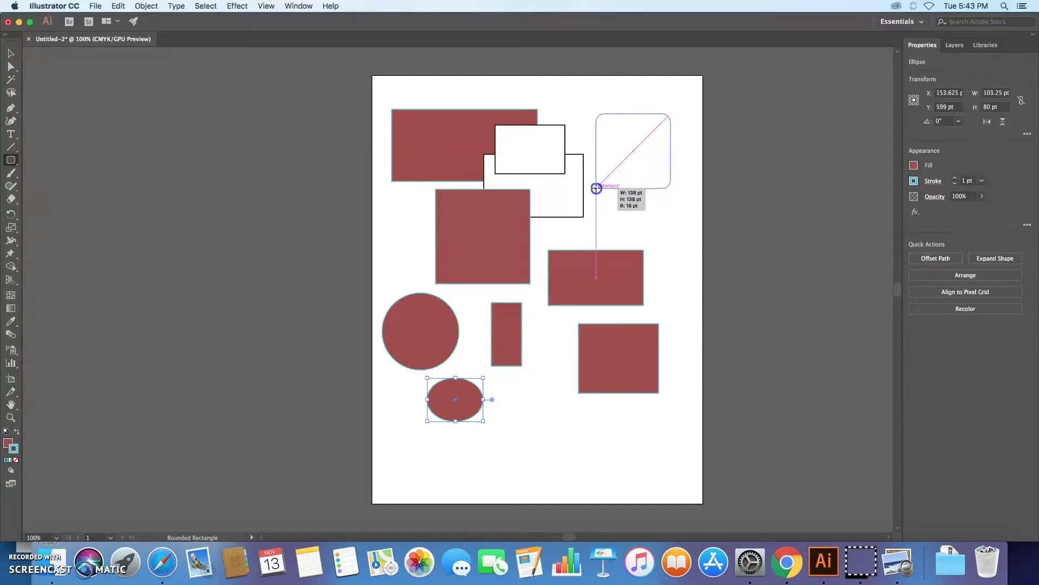
drag(597, 189, 640, 228)
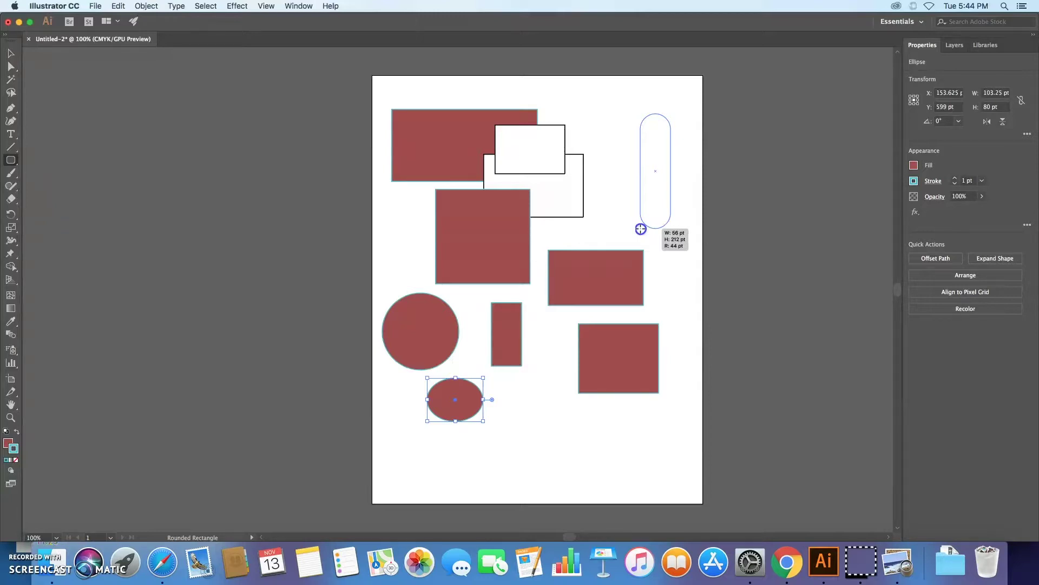
drag(641, 229, 641, 229)
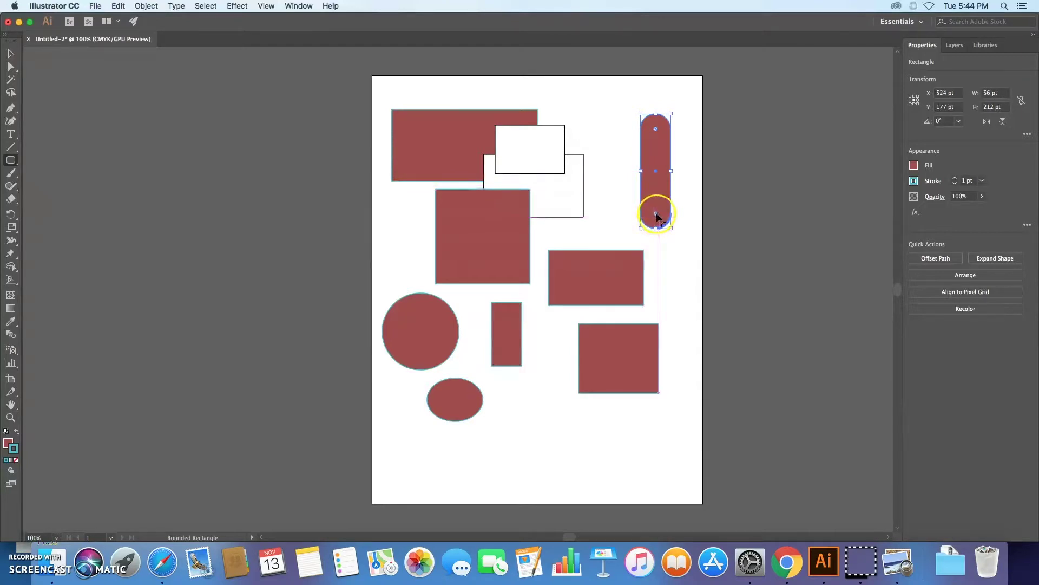
Reduce the tall rounded rectangle's corner radius, and round its corners slightly more again.
drag(655, 212, 664, 224)
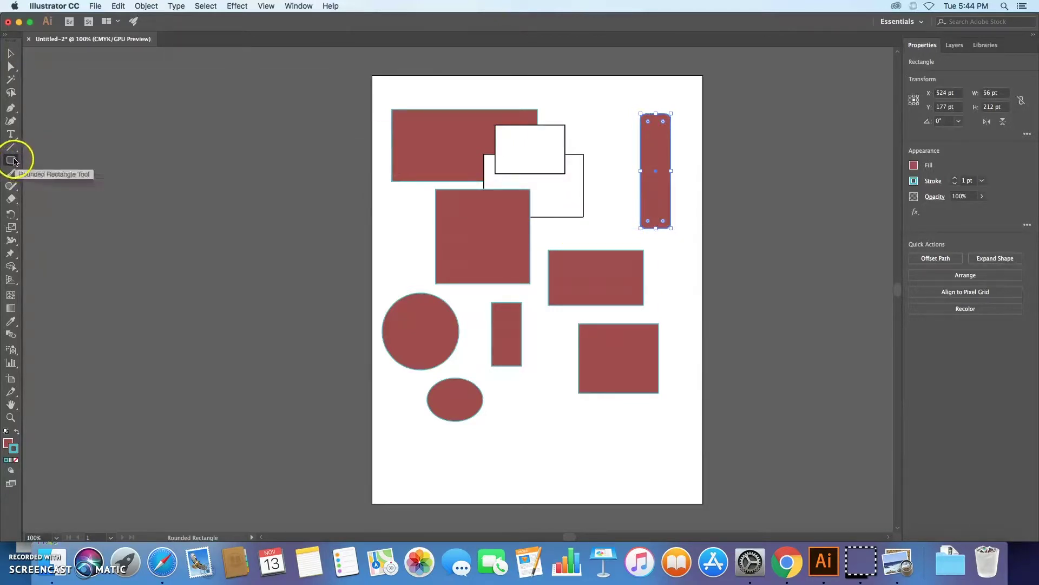
click(11, 53)
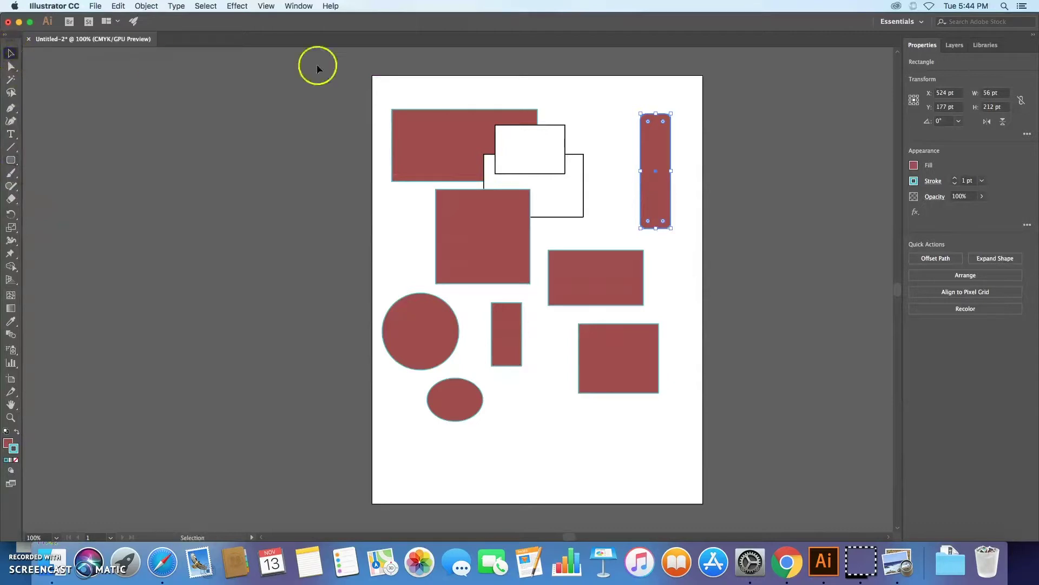
drag(648, 122, 648, 126)
Draw an octagon about 144.7 pt wide above the circle with the Polygon tool.
click(11, 161)
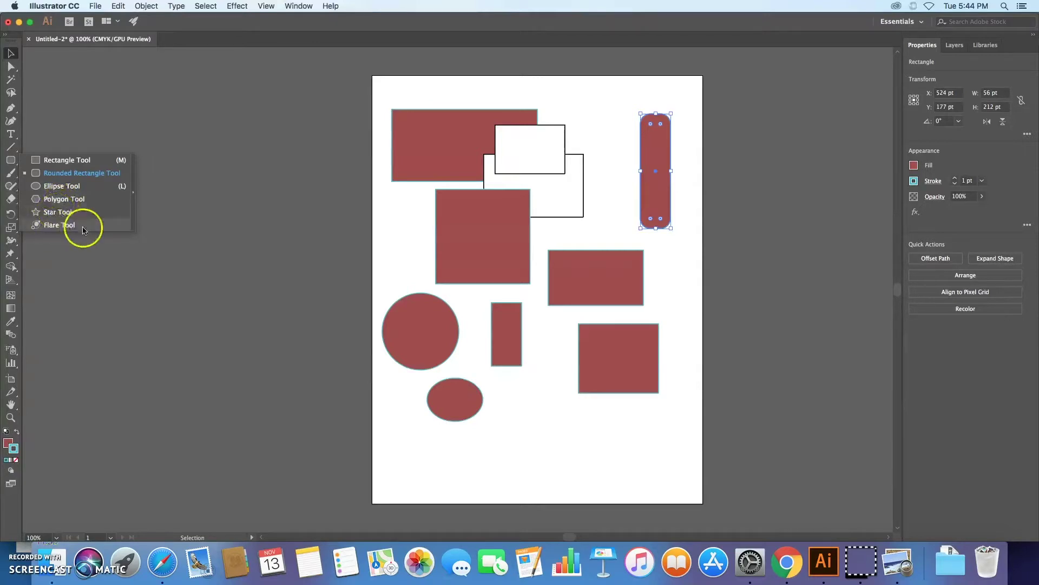
click(53, 204)
drag(414, 247, 409, 219)
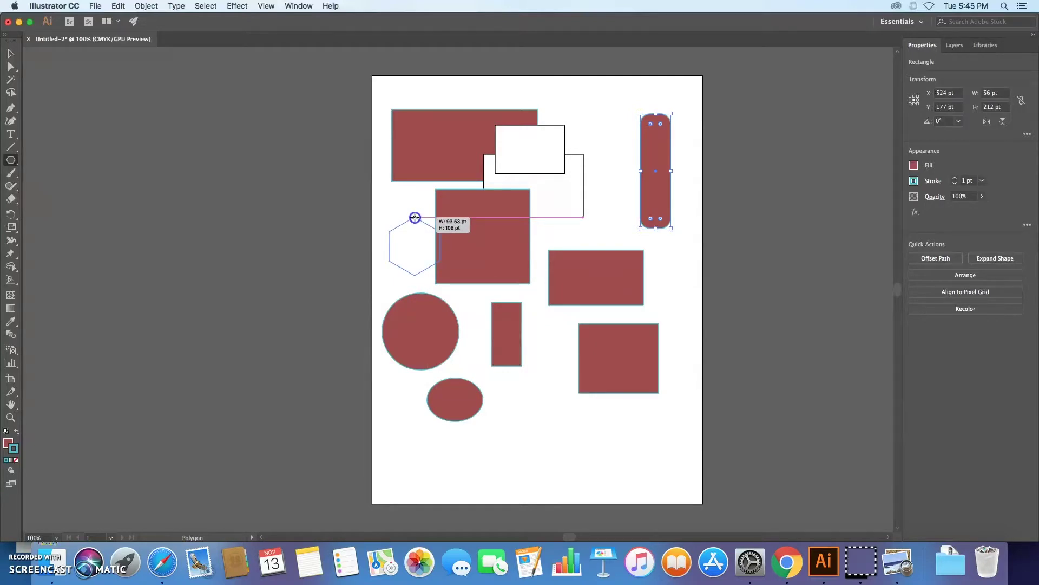
key(Up)
mouse_move(414, 217)
mouse_down()
mouse_move(425, 220)
mouse_move(411, 241)
mouse_move(466, 162)
mouse_move(431, 221)
mouse_move(433, 209)
mouse_up()
key(Down)
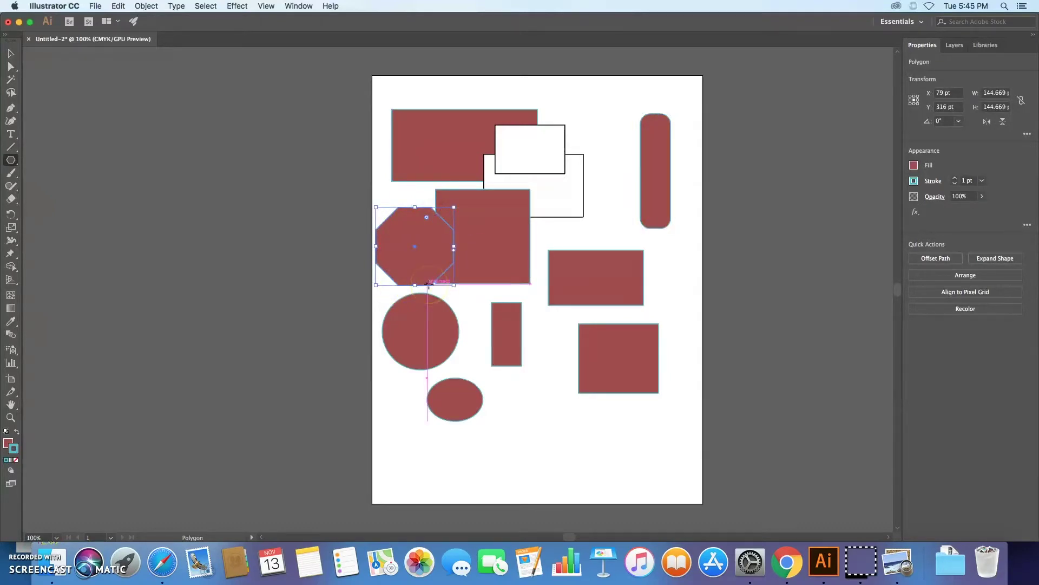
Draw a large eight-pointed star with long, sharp points, about 576 pt wide, over the page's upper right with the Star tool.
click(11, 160)
click(61, 215)
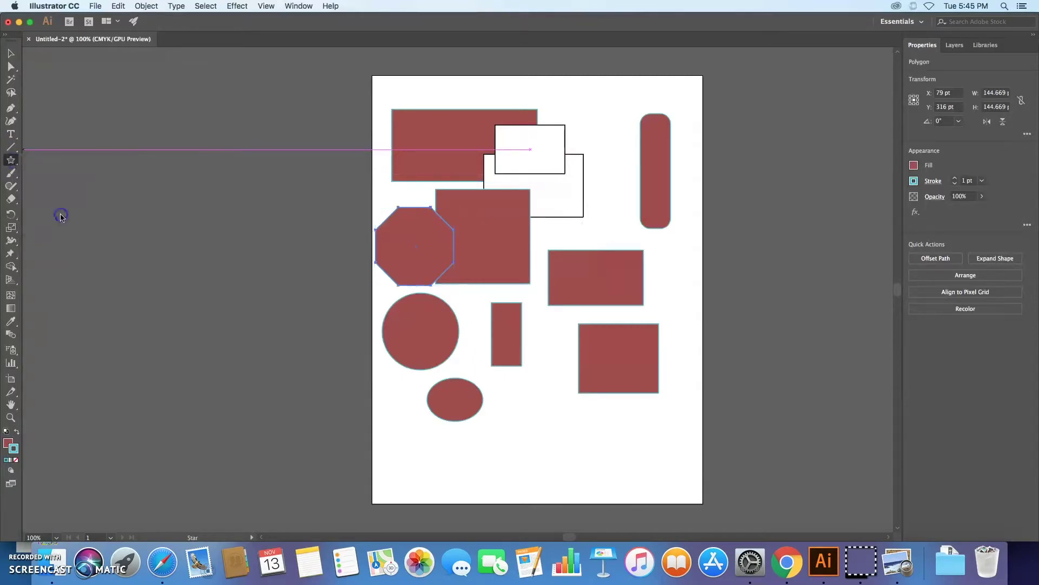
drag(600, 221, 585, 185)
key(Down)
key(Up)
key(Up)
key(Up)
drag(585, 185, 599, 156)
key(Up)
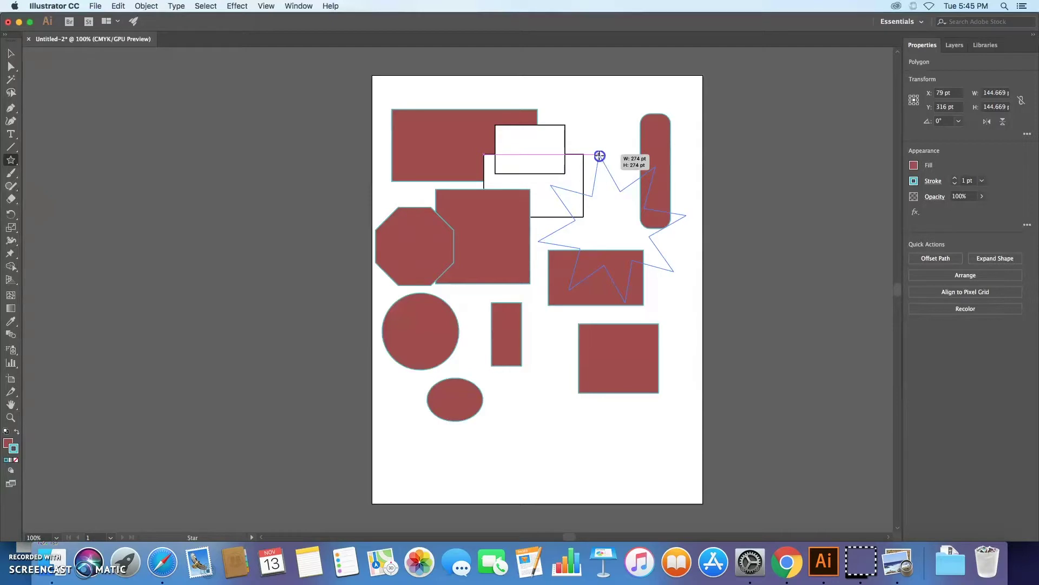
mouse_move(599, 156)
mouse_down()
mouse_move(586, 103)
mouse_move(599, 172)
mouse_up()
mouse_move(600, 180)
mouse_down()
mouse_move(598, 169)
mouse_move(600, 182)
mouse_up()
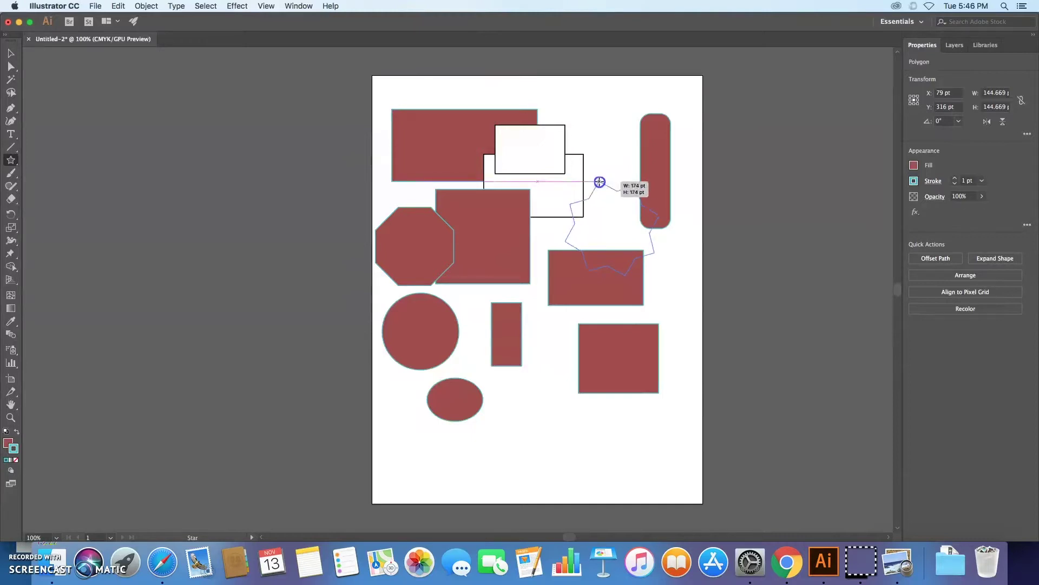
drag(598, 176, 568, 73)
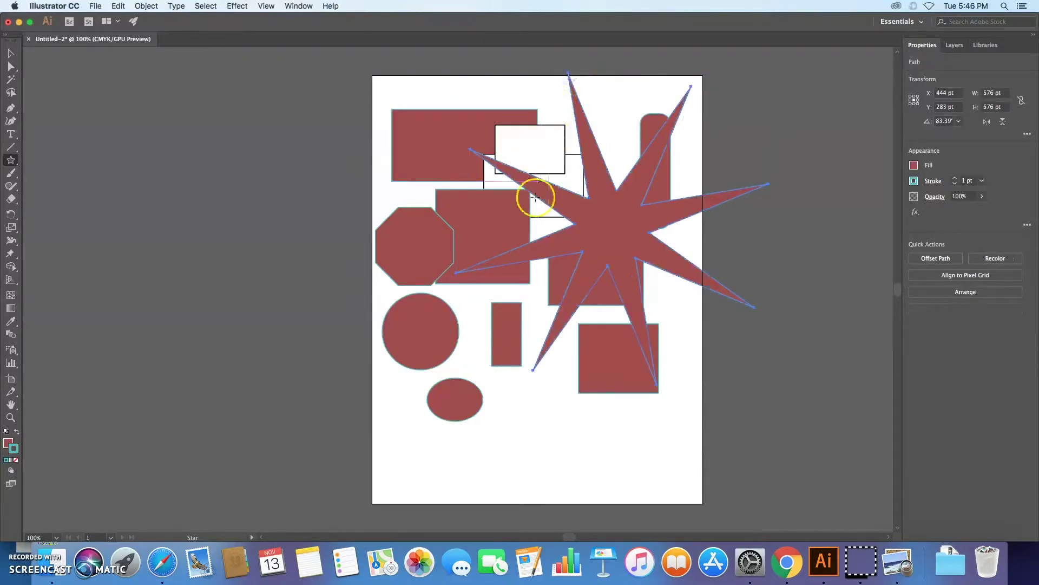
Draw two blunt eight-pointed stars, about 192 pt wide near the page's lower edge and about 145 pt wide beside the circle.
drag(548, 438, 530, 387)
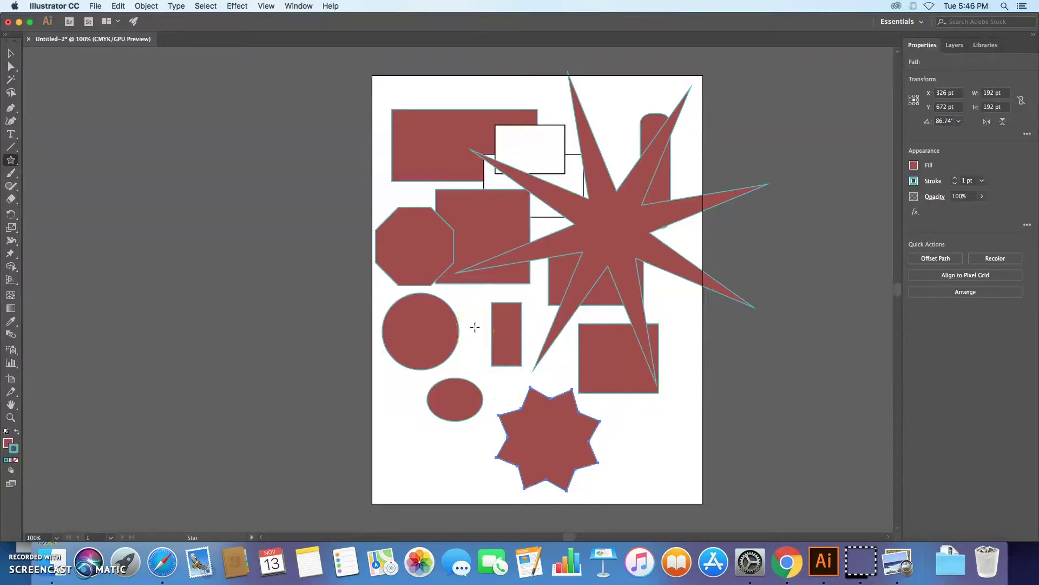
drag(471, 318, 487, 279)
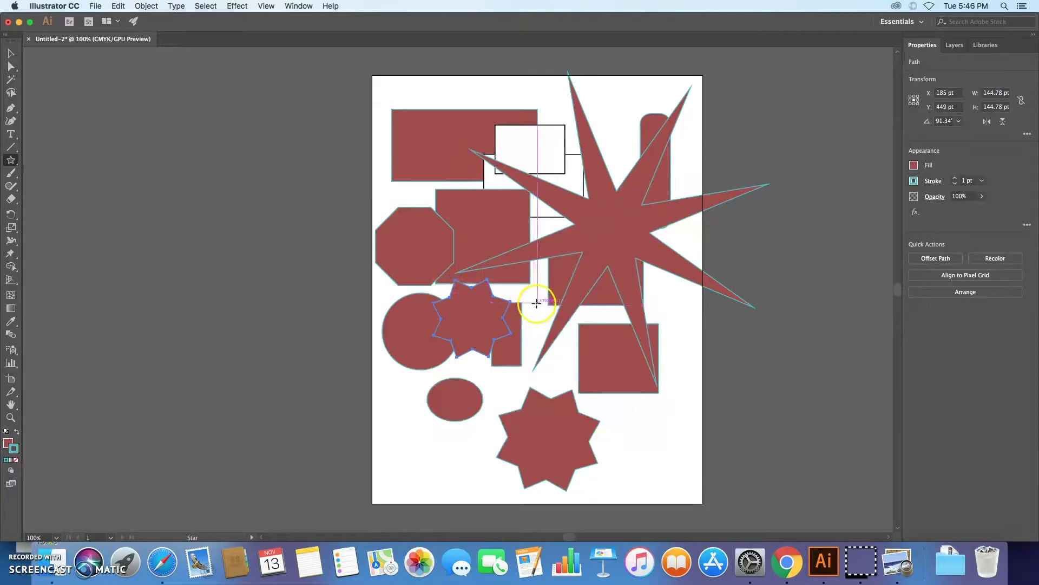
Place two stars by exact values near the page's centre, each with radii of 77.6234 pt and 57.1955 pt and 8 points.
click(536, 303)
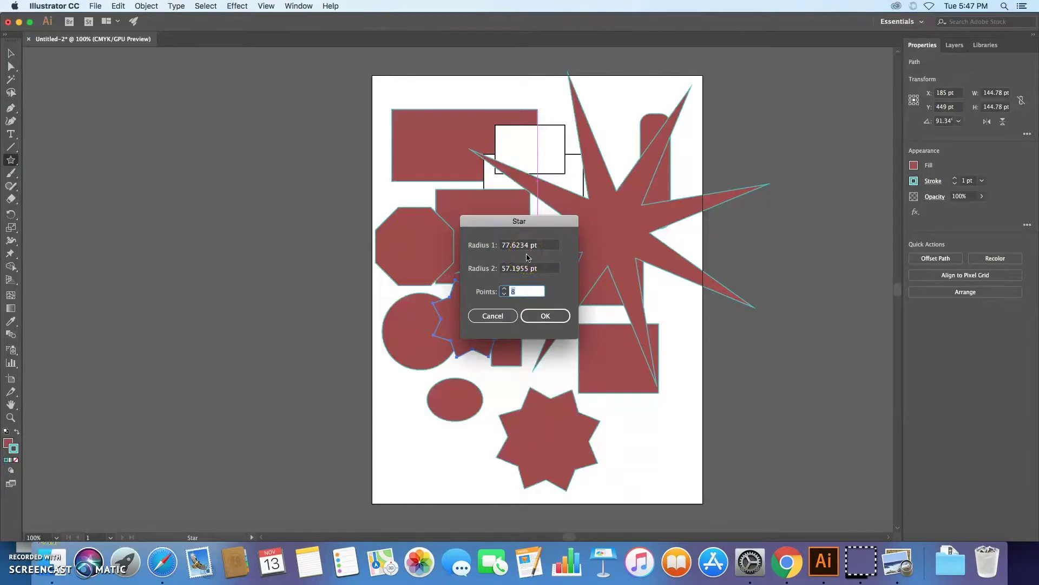
click(545, 318)
click(544, 317)
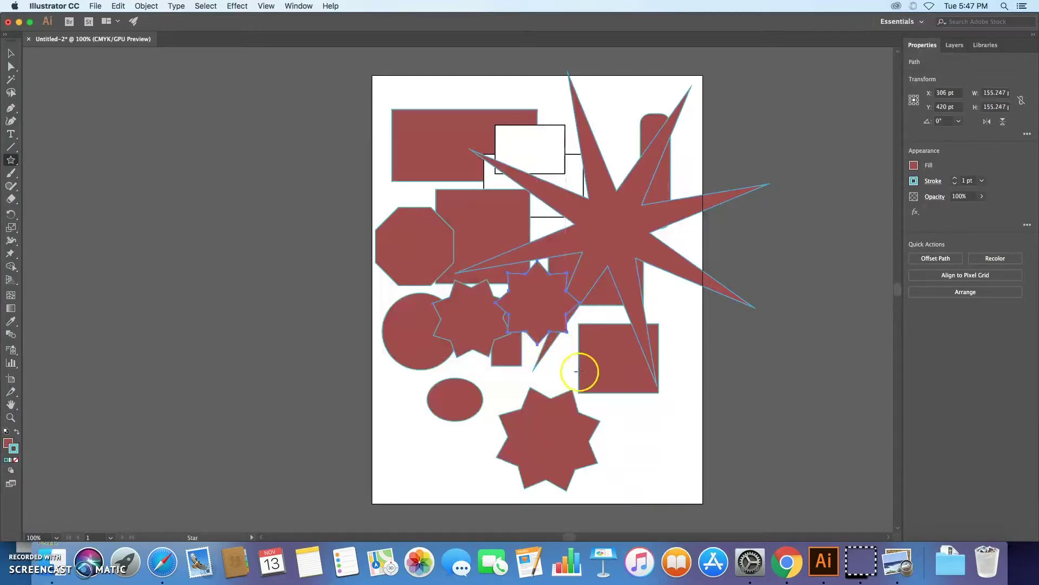
click(563, 366)
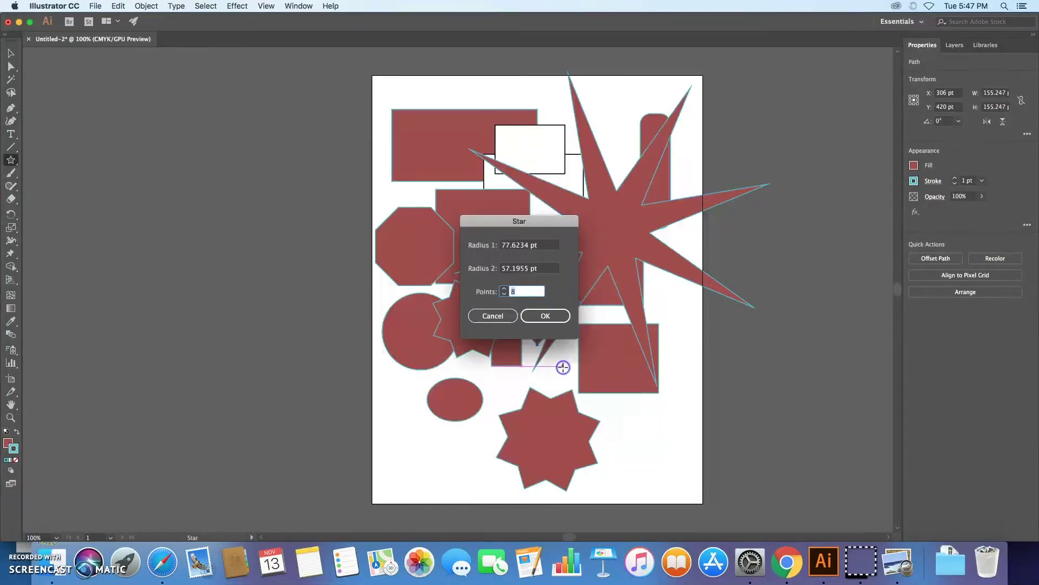
click(546, 316)
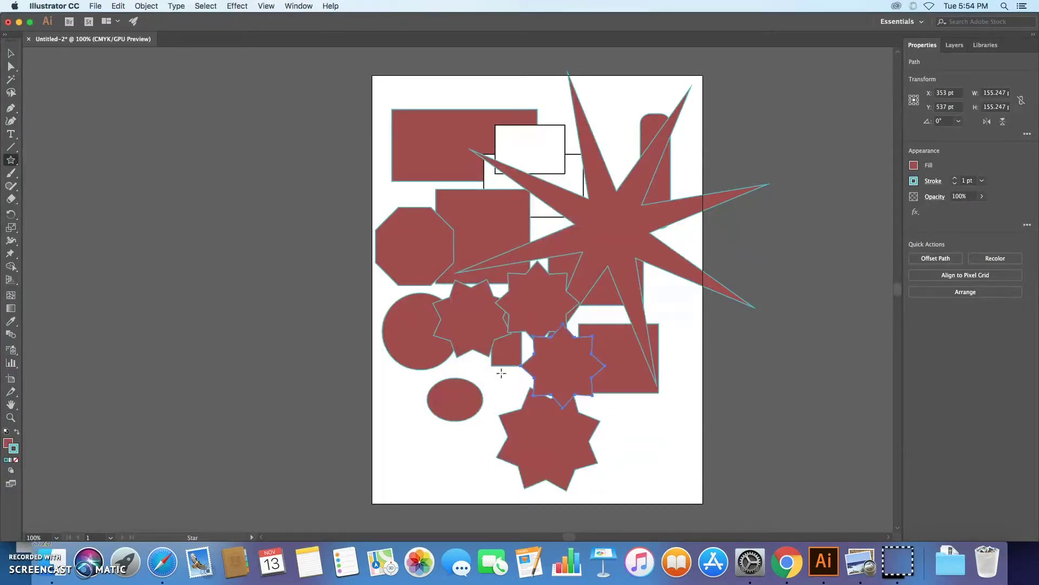
Move the star beside the circle further over the circle and enlarge it proportionally to about 191 pt wide.
click(11, 54)
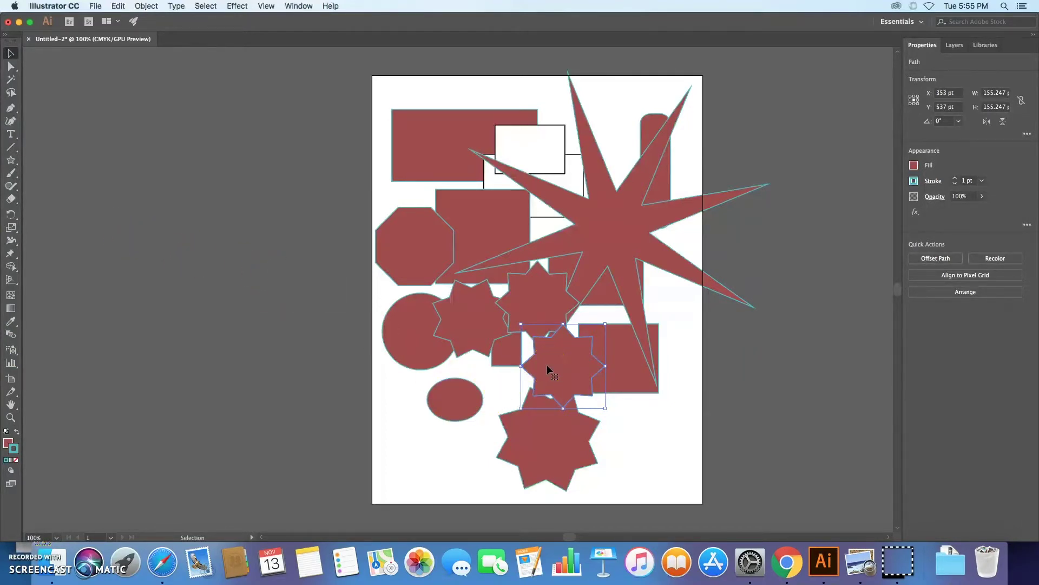
click(471, 320)
drag(473, 321, 460, 336)
drag(419, 295, 395, 272)
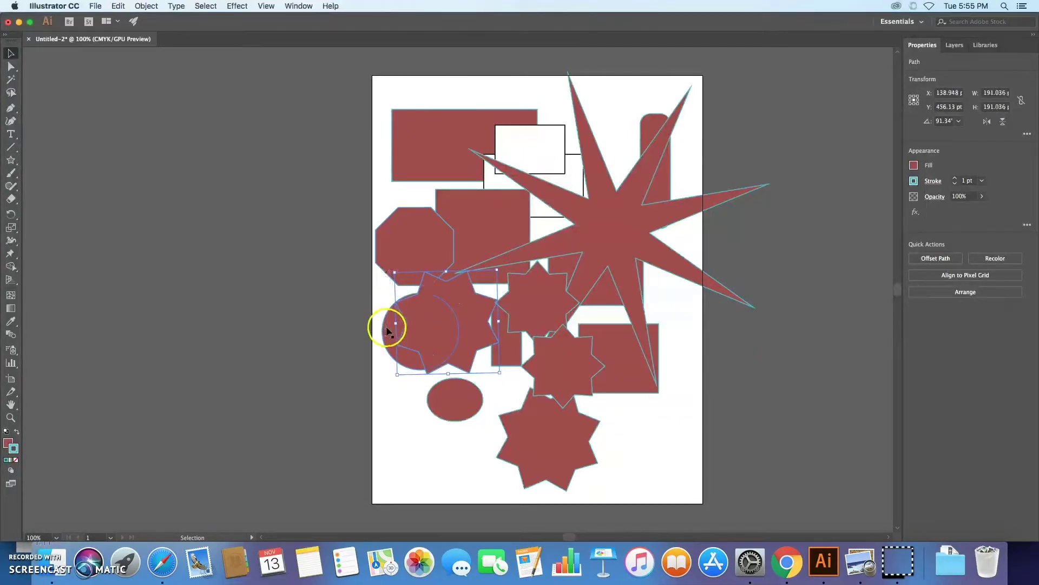
Enlarge the large sharp-pointed star to about 652 pt wide, and delete it.
click(622, 218)
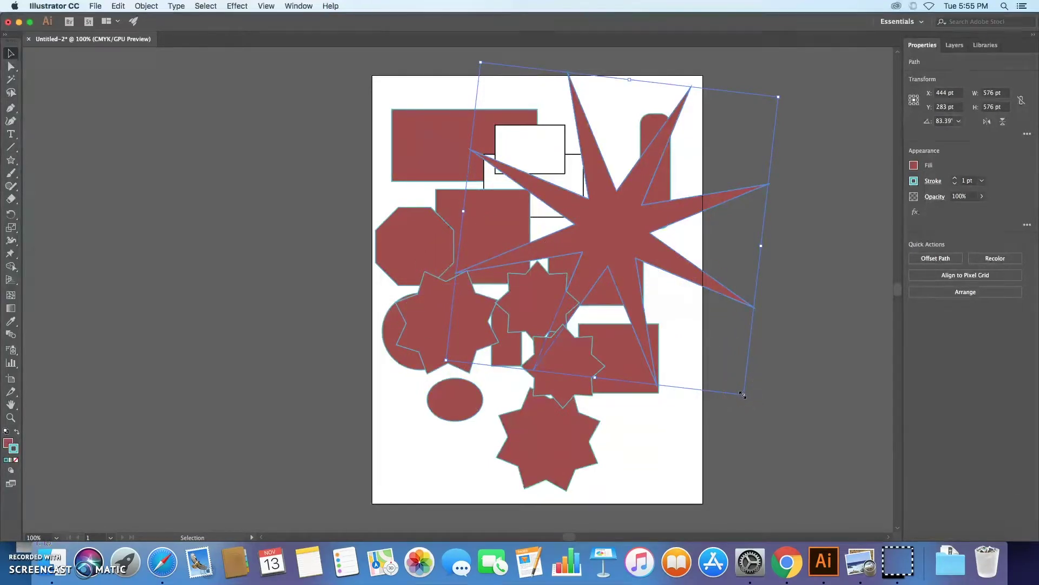
drag(743, 395, 777, 452)
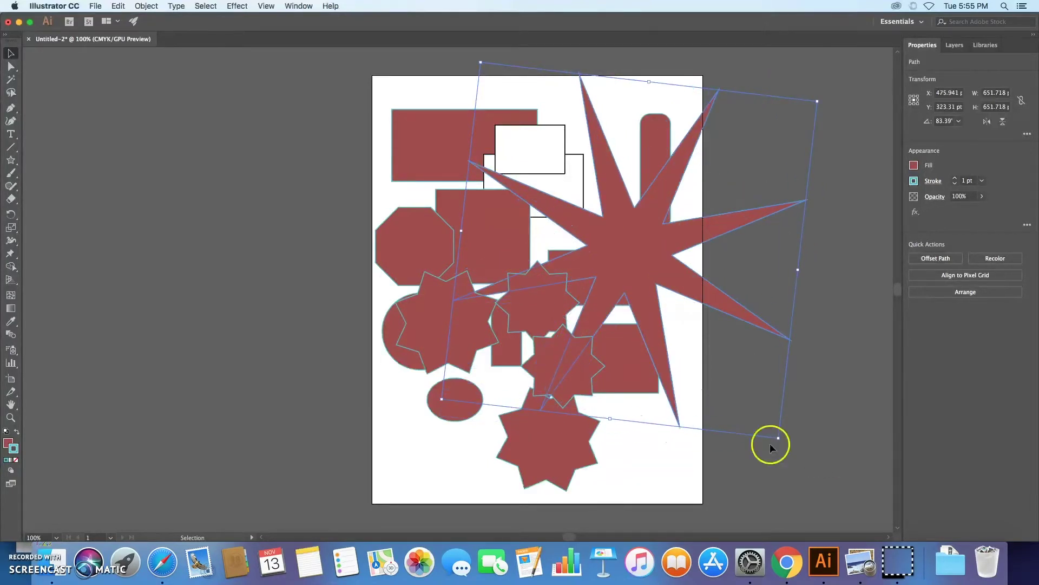
key(Delete)
Select the larger white rectangle that lies partly behind the smaller white one near the page's upper edge.
click(586, 277)
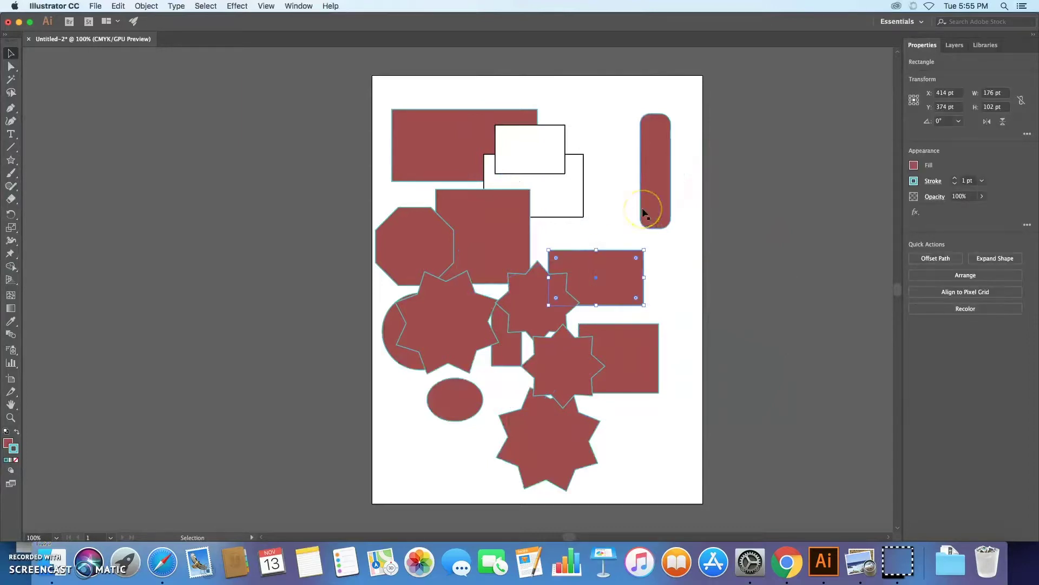
click(576, 196)
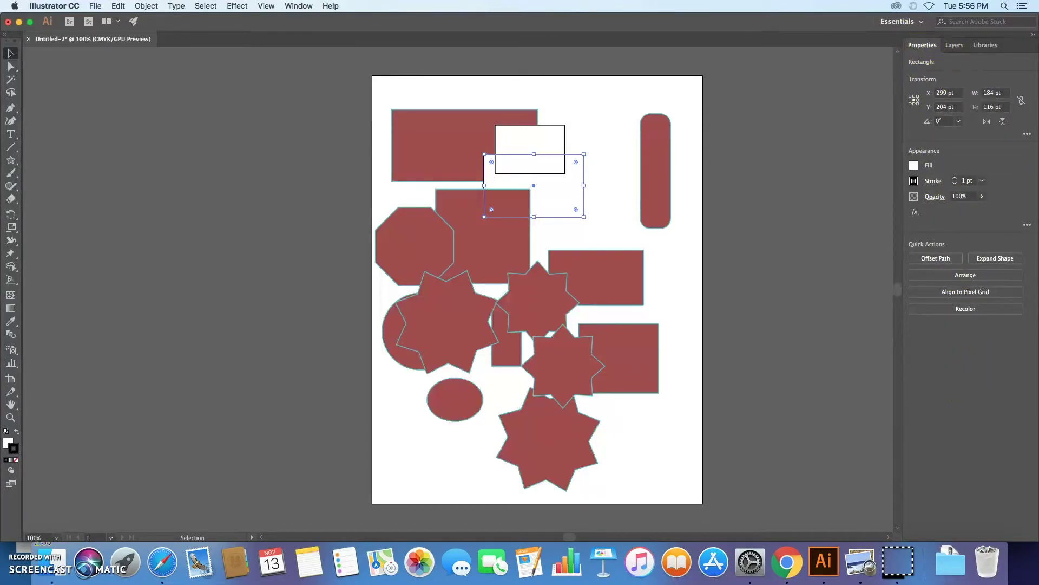
click(306, 6)
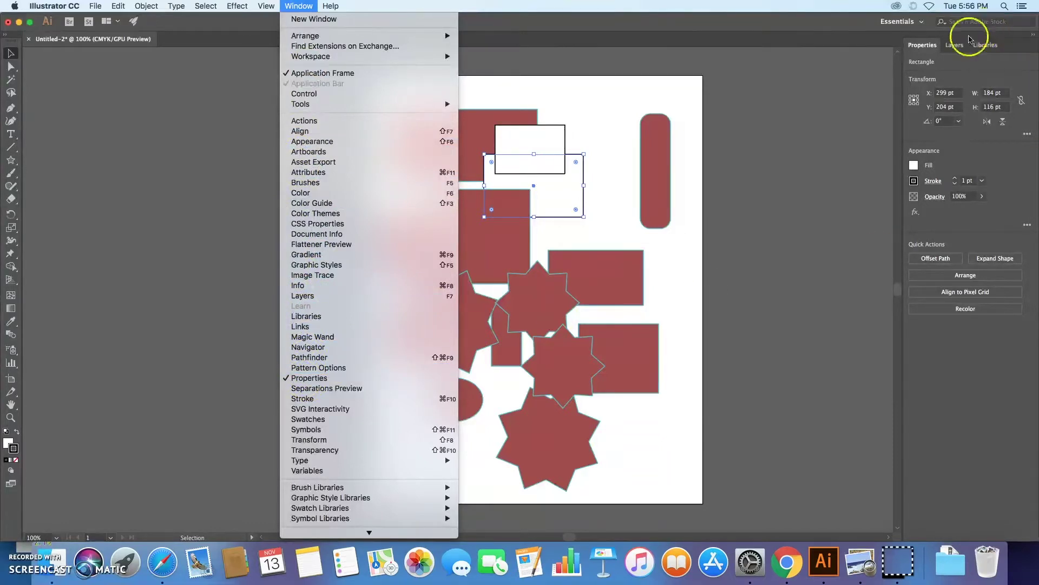
click(999, 169)
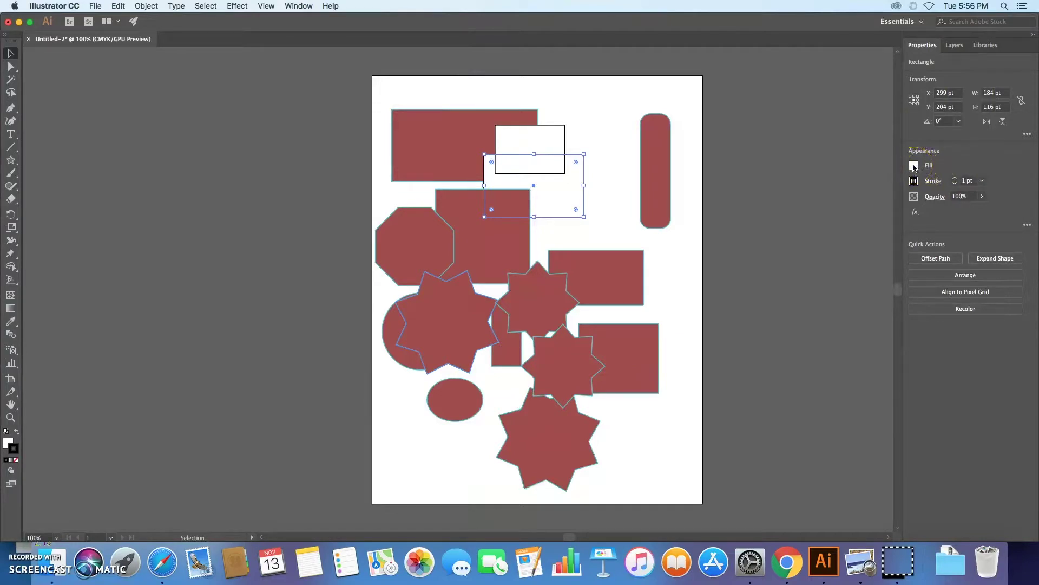
Examine the selected rectangle's fill and stroke swatches, the CMYK colour mixer and the Color Picker, keeping the fill white.
click(914, 165)
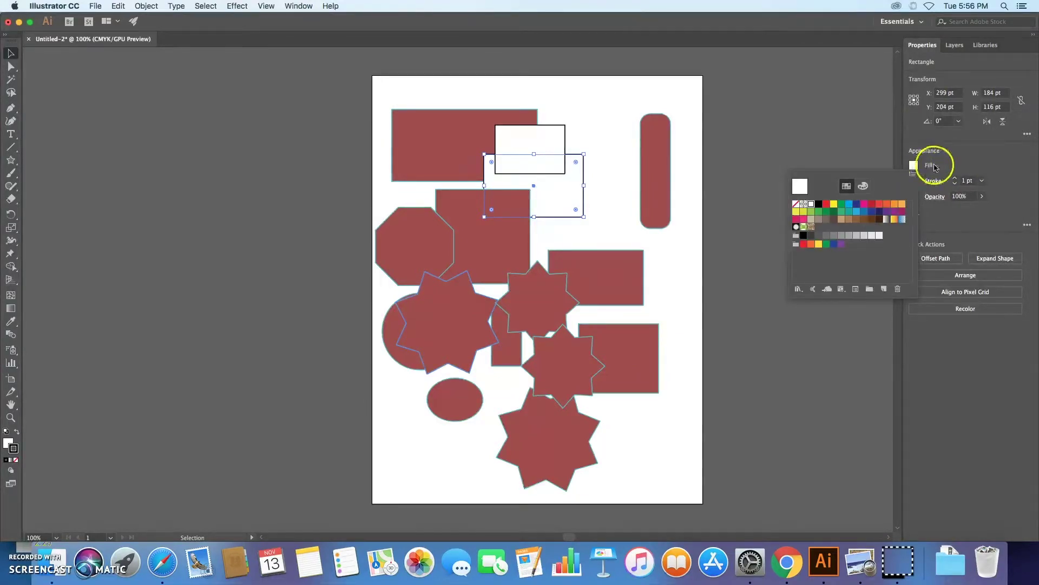
click(937, 176)
click(915, 182)
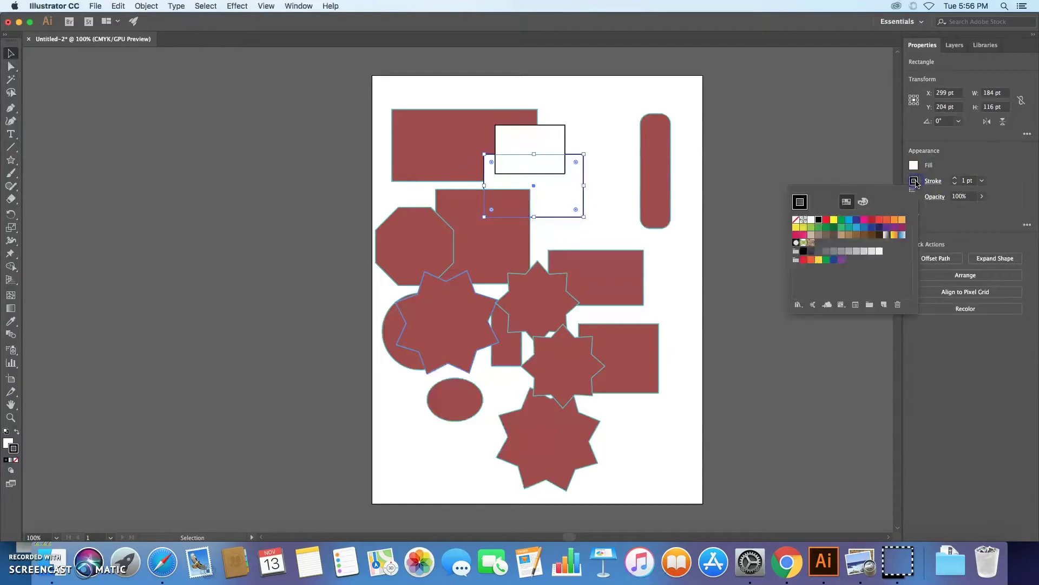
click(914, 166)
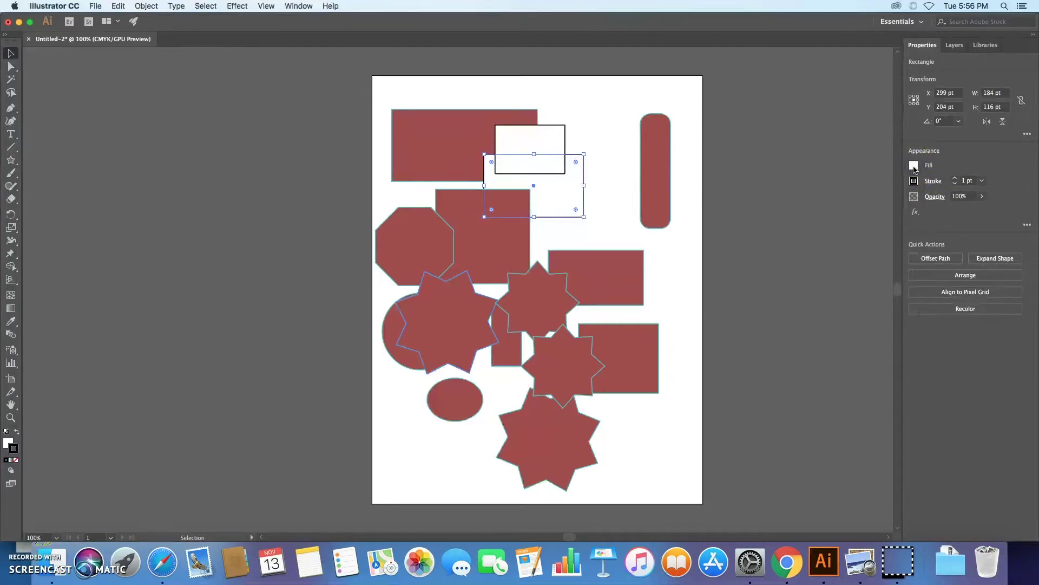
click(914, 166)
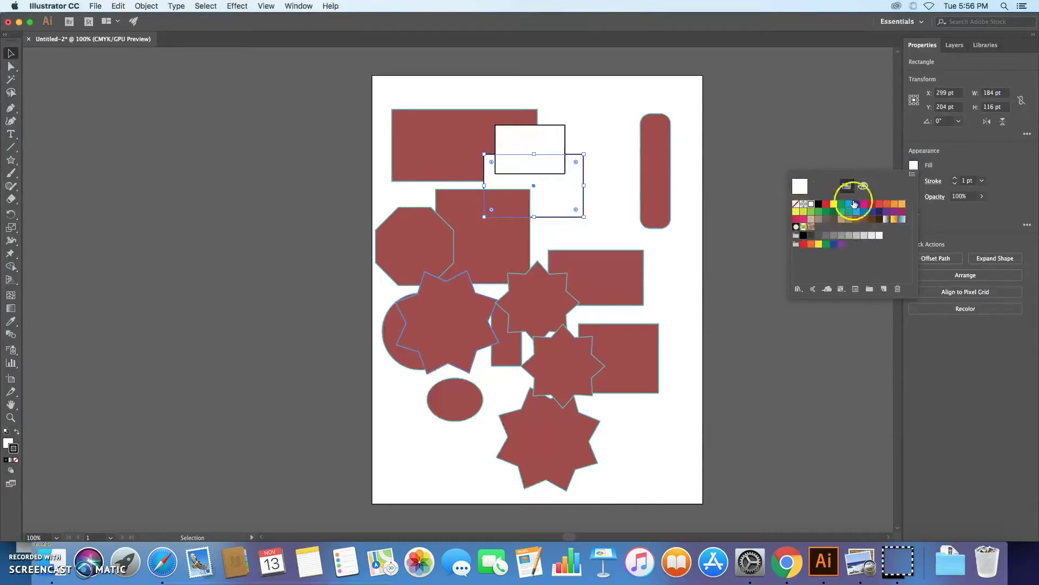
click(864, 186)
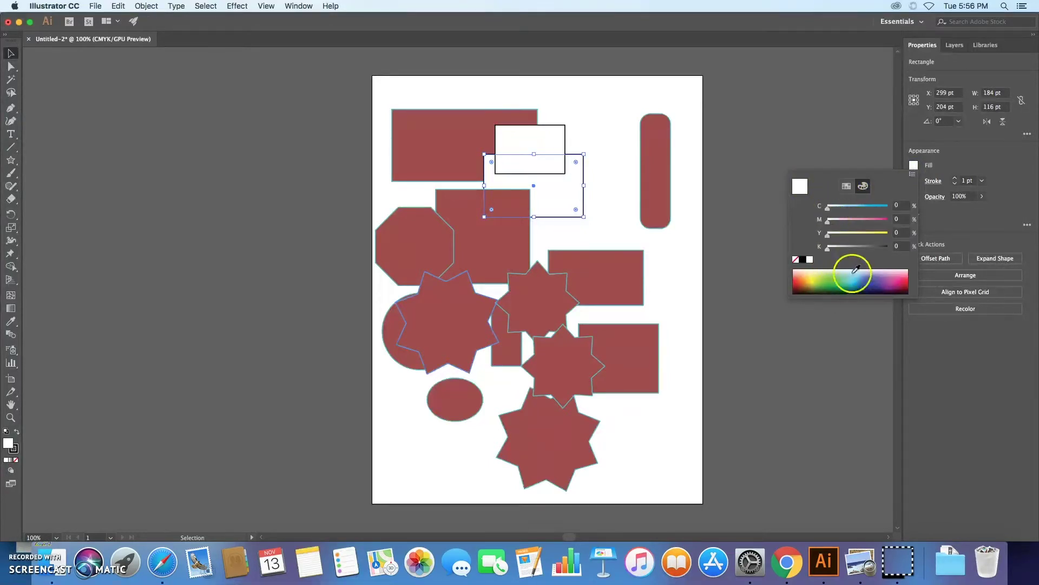
click(916, 166)
double_click(8, 444)
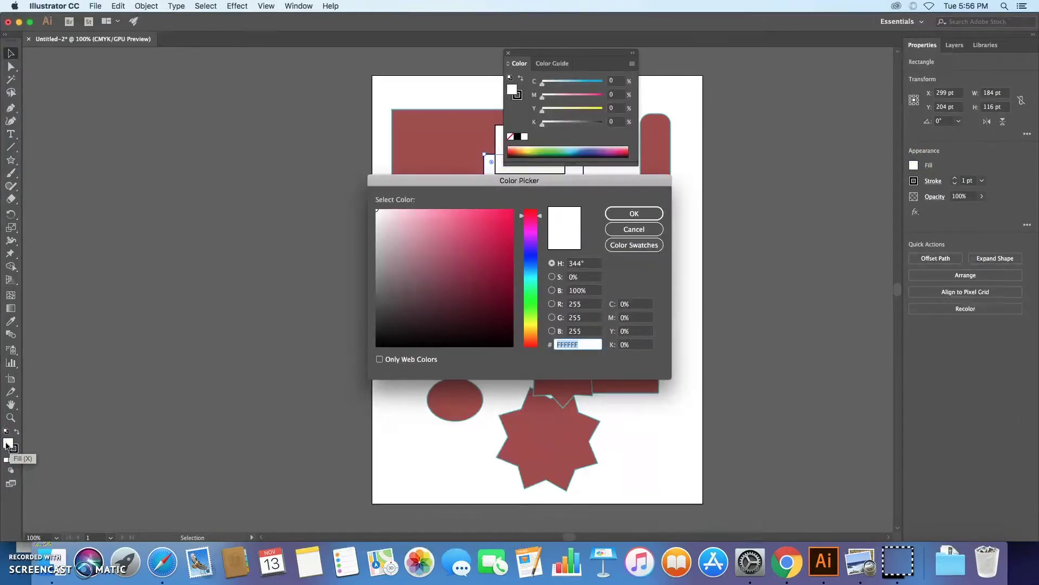
click(628, 216)
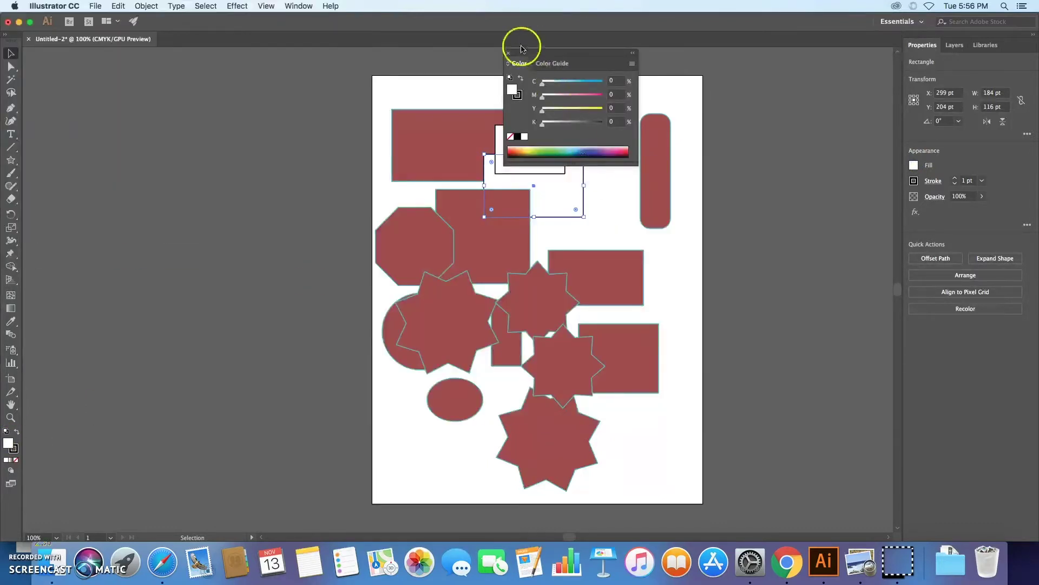
click(509, 52)
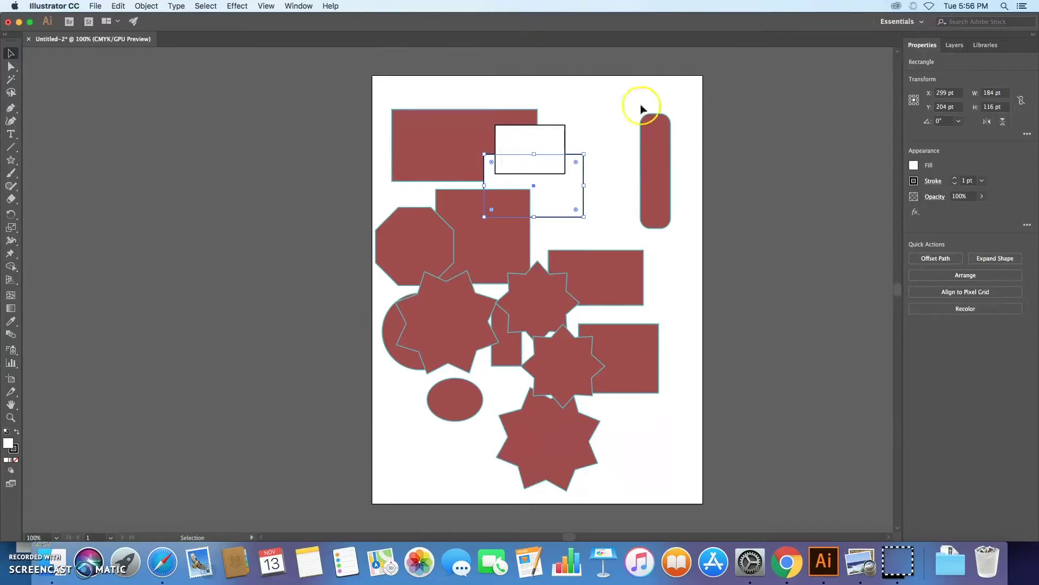
Increase the selected white rectangle's stroke weight to 9 pt.
click(956, 180)
click(956, 180)
click(956, 179)
click(956, 180)
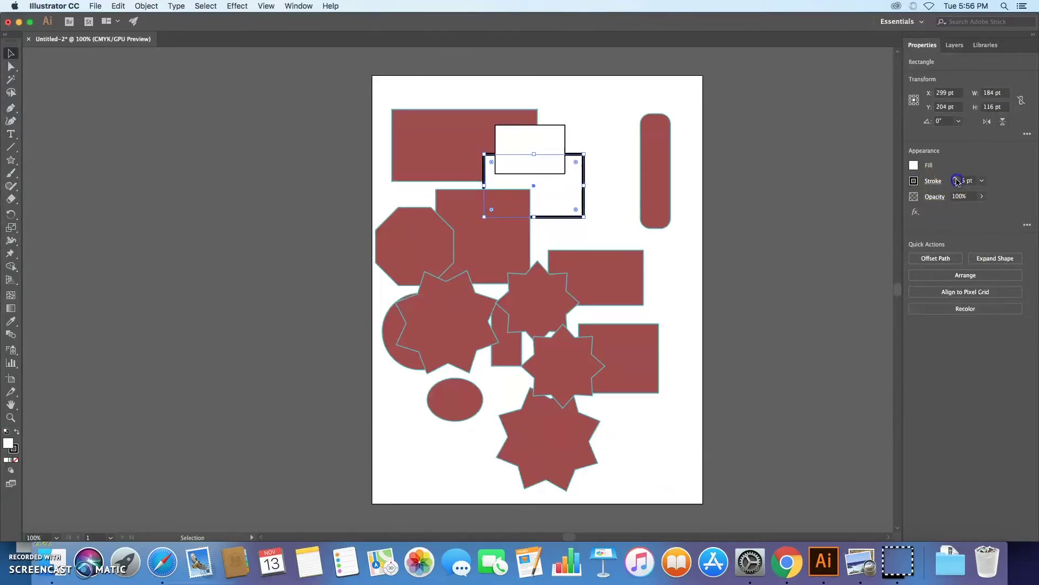
click(956, 179)
click(956, 179)
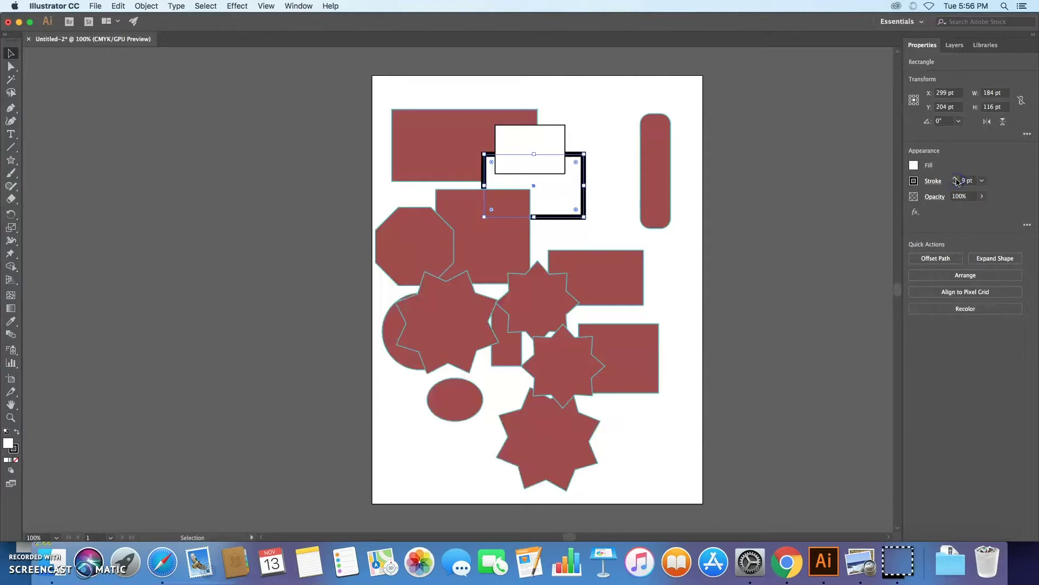
Try lowering the thick-bordered rectangle's opacity, and return it to 100%.
click(982, 196)
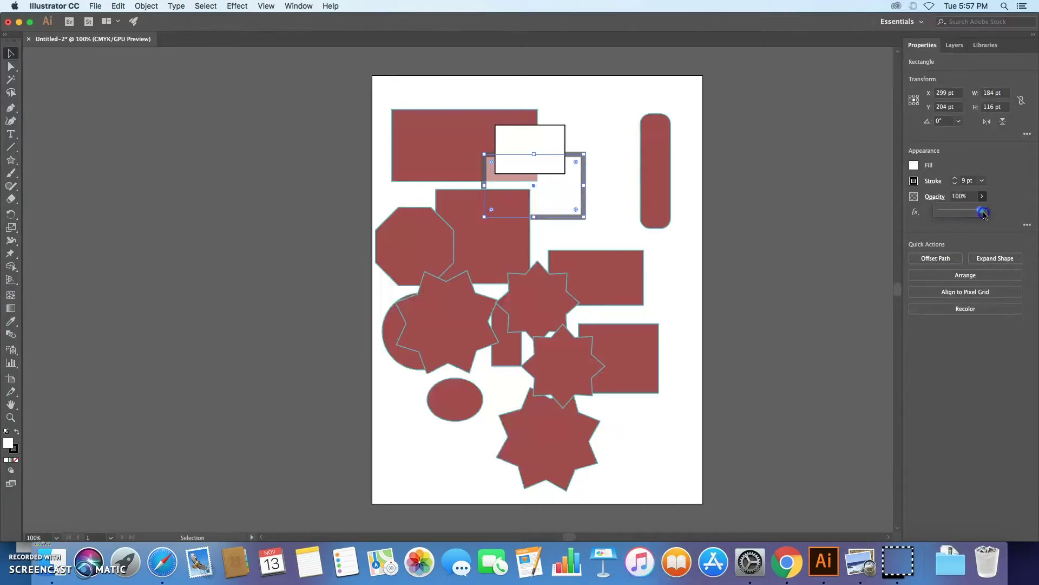
drag(984, 213, 981, 211)
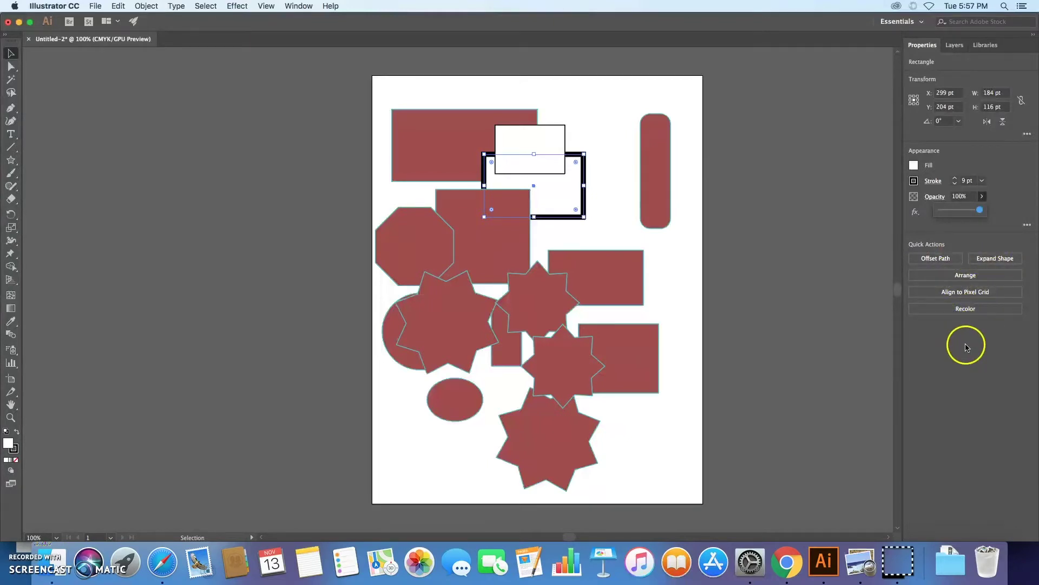
click(1004, 200)
View the rectangle's additional transform options, and try the round stroke corner before restoring the miter corner with limit 10.
click(1028, 135)
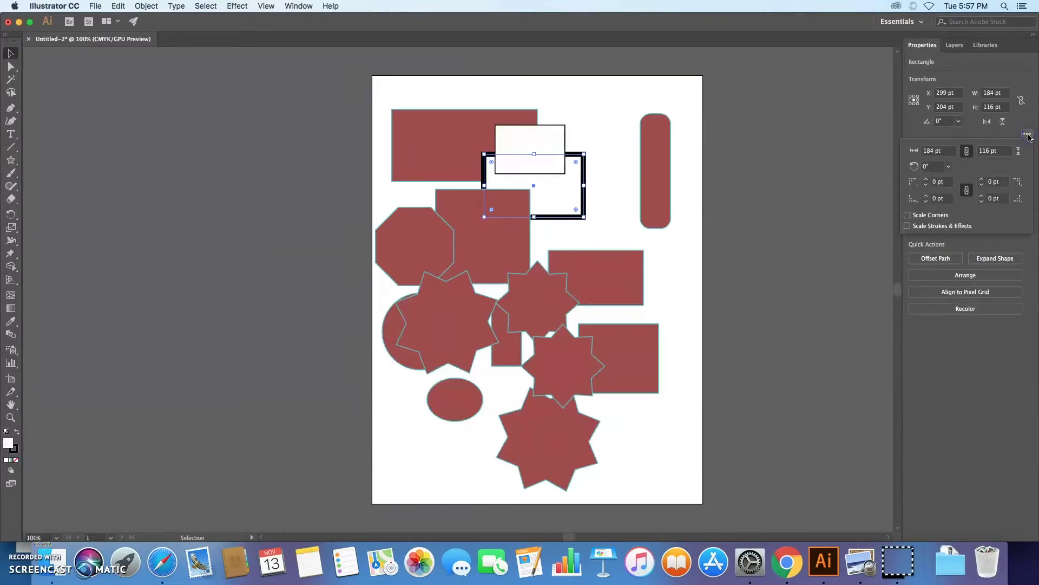
click(922, 131)
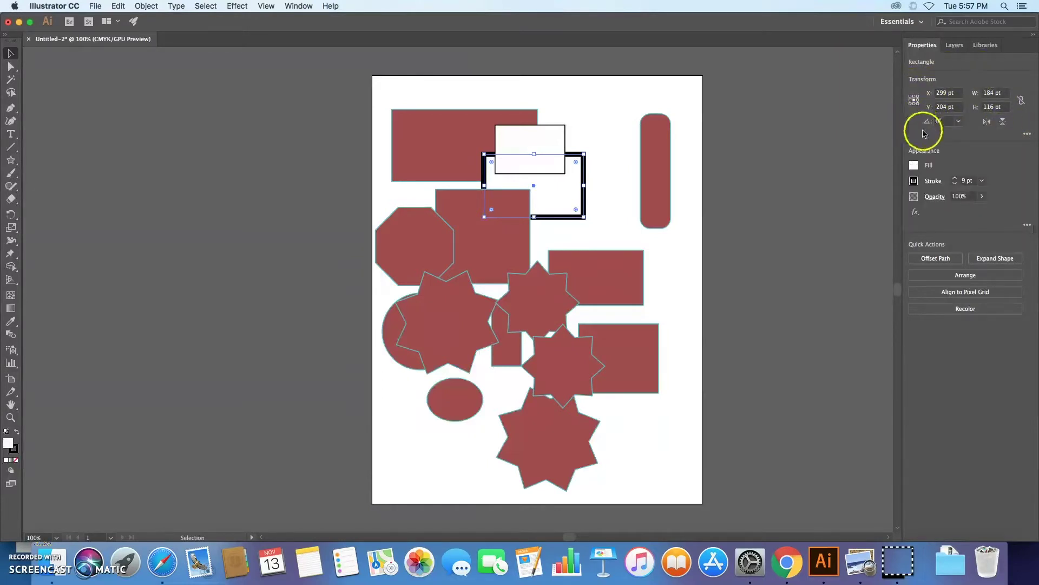
click(934, 181)
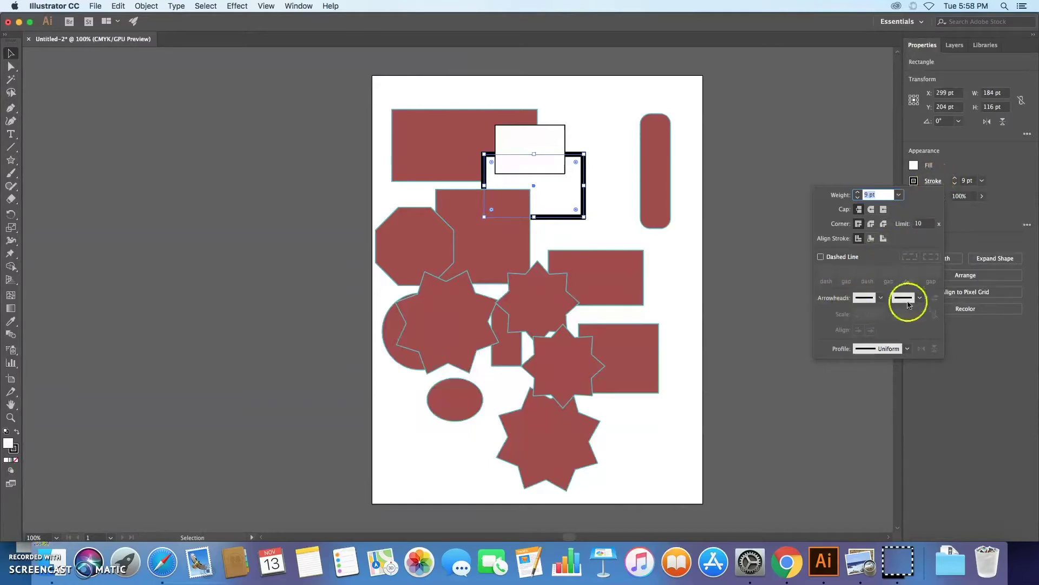
click(870, 224)
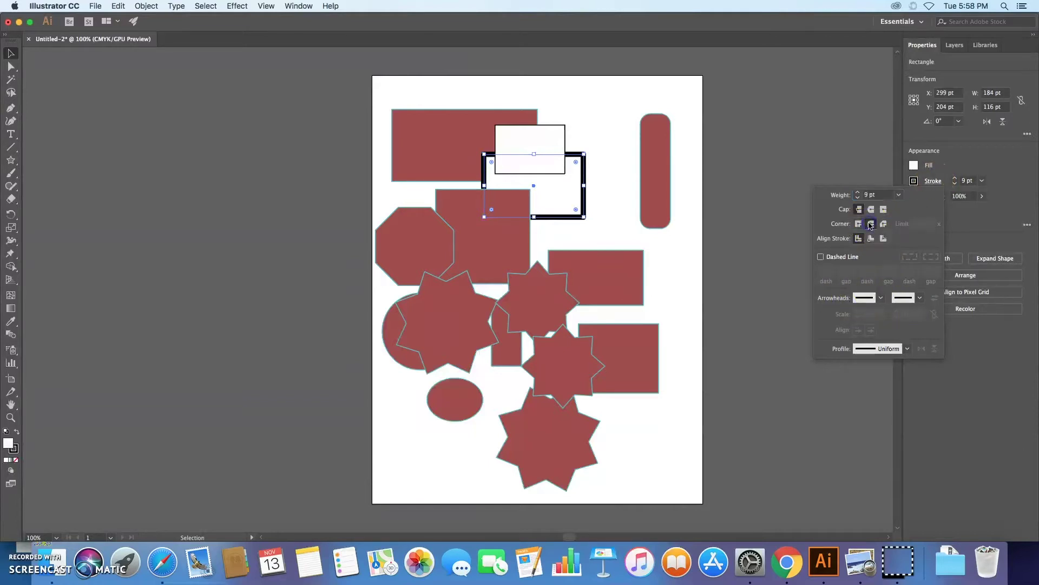
click(862, 225)
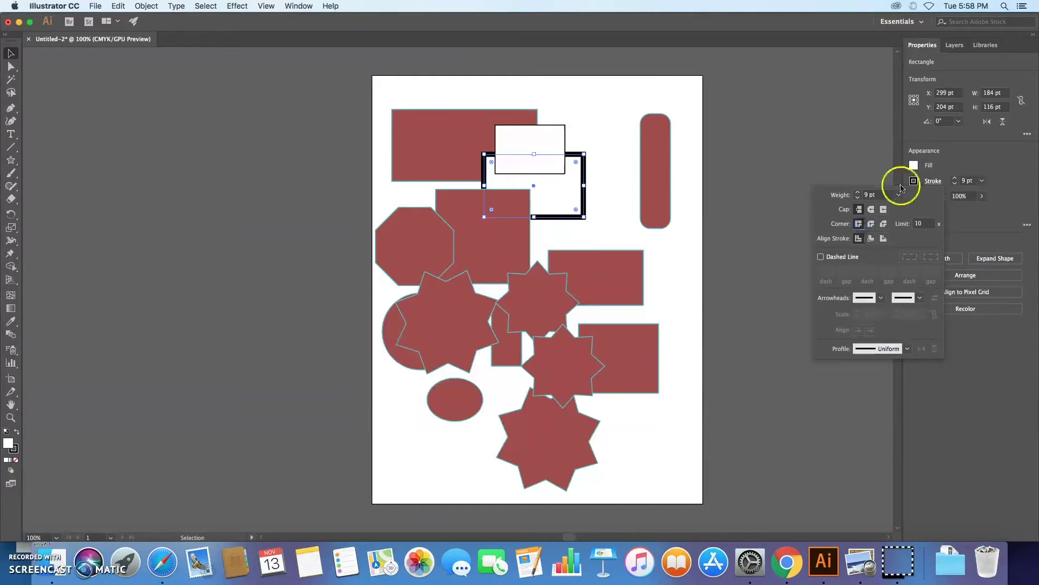
click(933, 181)
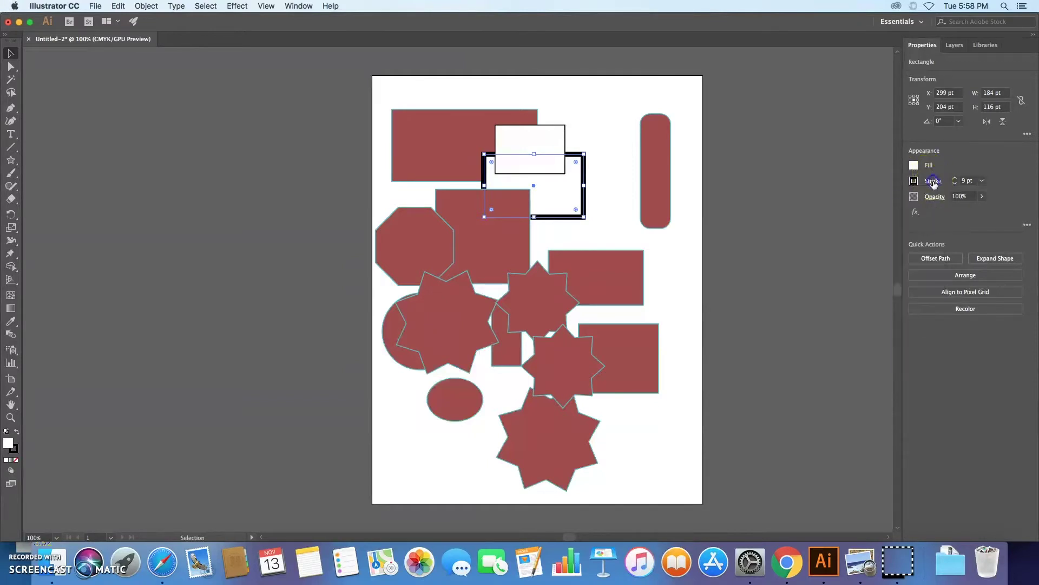
Expand Layer 1 in the layer list and move the thick-bordered white rectangle to the top of its stacking order.
click(954, 48)
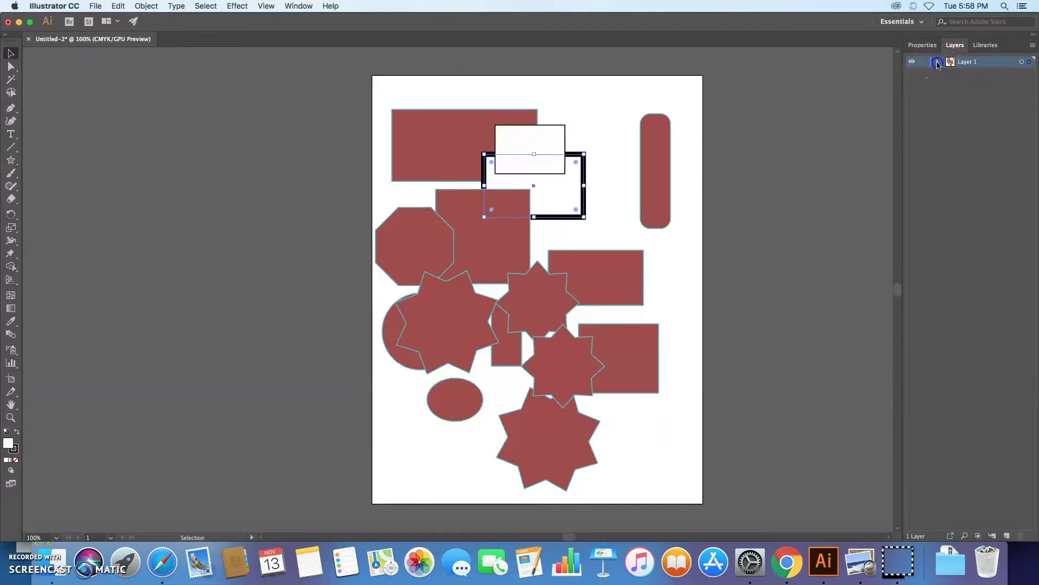
click(938, 62)
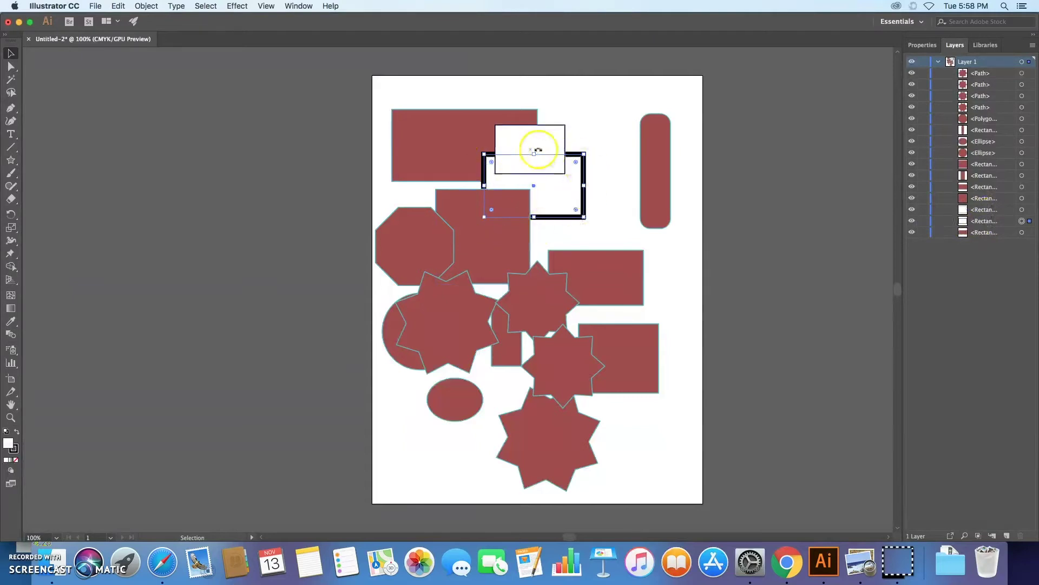
click(1005, 225)
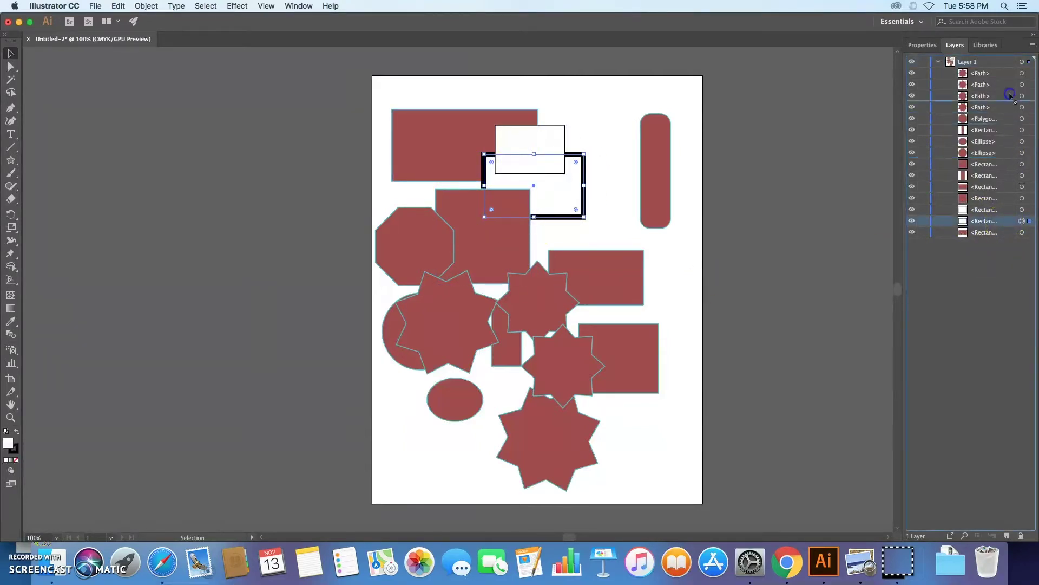
drag(999, 69, 999, 70)
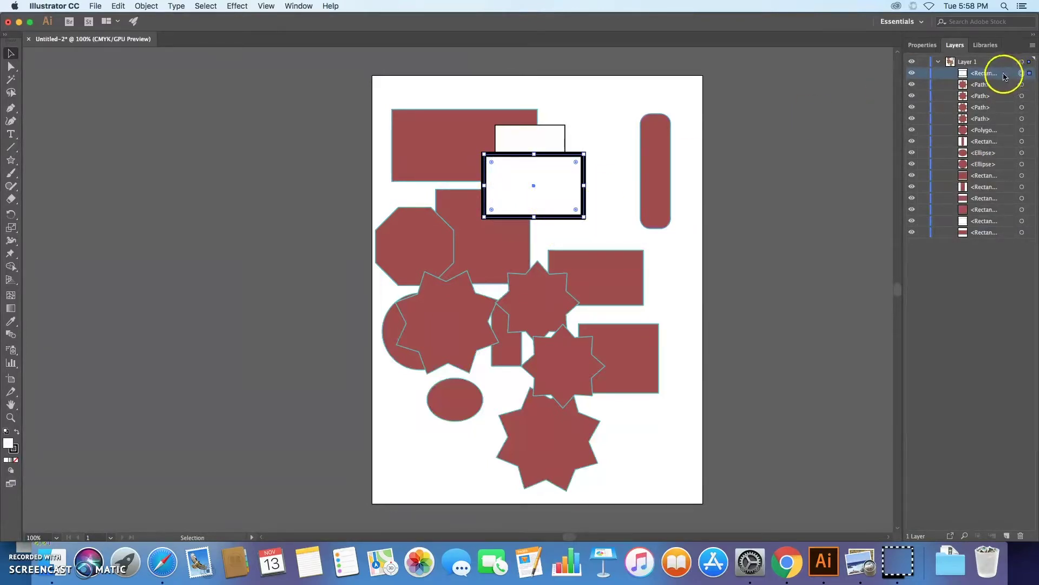
Hide and reshow the thick-bordered rectangle, and try locking it and its layer before undoing the locks.
click(912, 74)
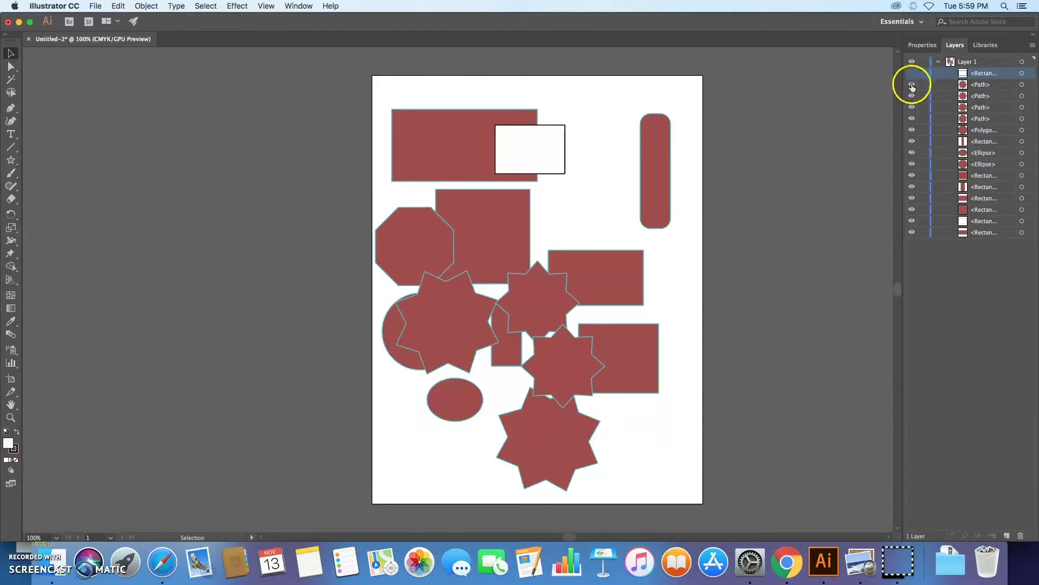
drag(912, 85, 911, 98)
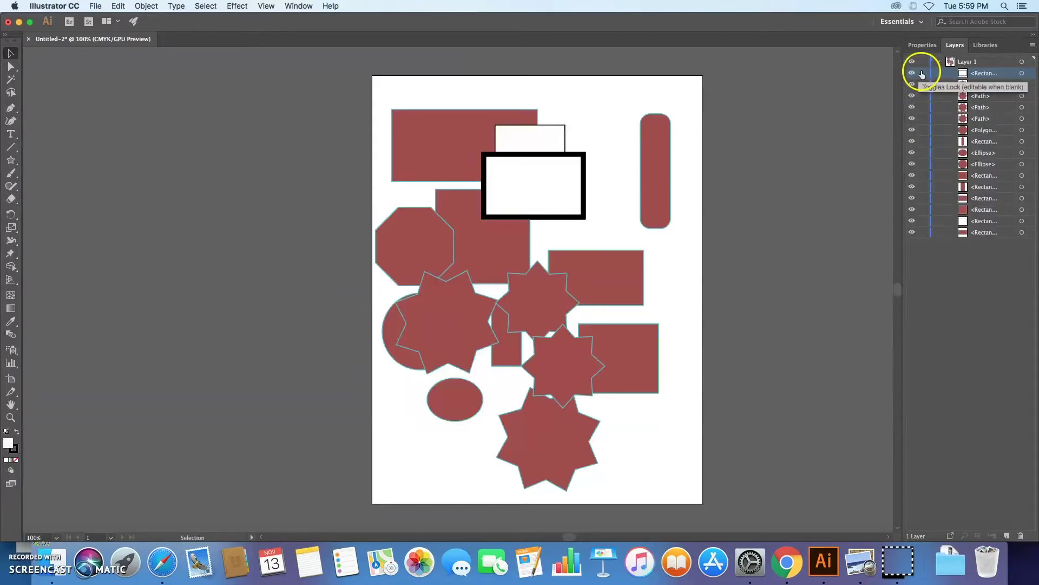
click(924, 73)
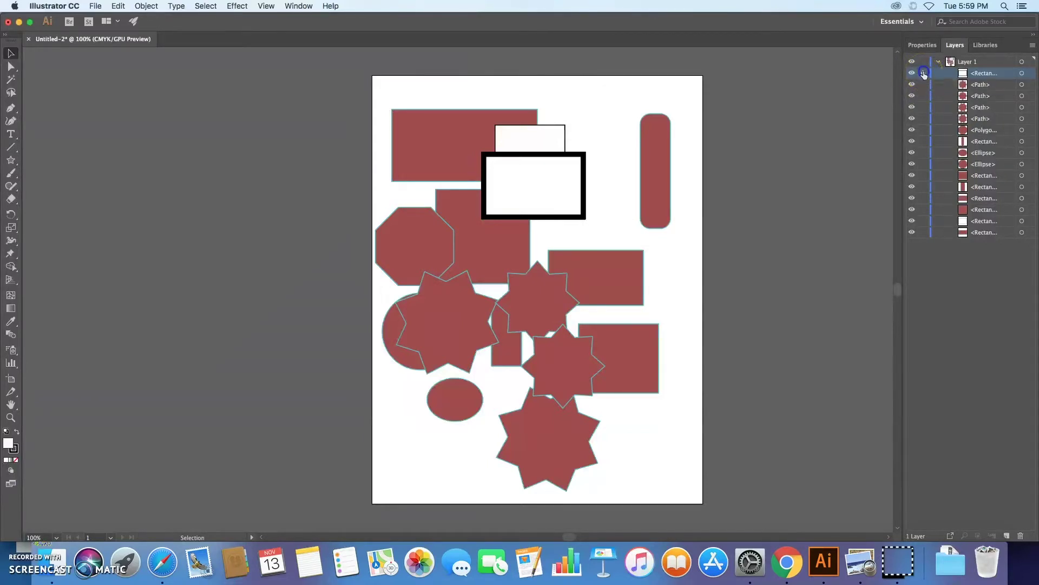
click(924, 62)
click(519, 194)
click(515, 177)
key(super+z)
key(super+z)
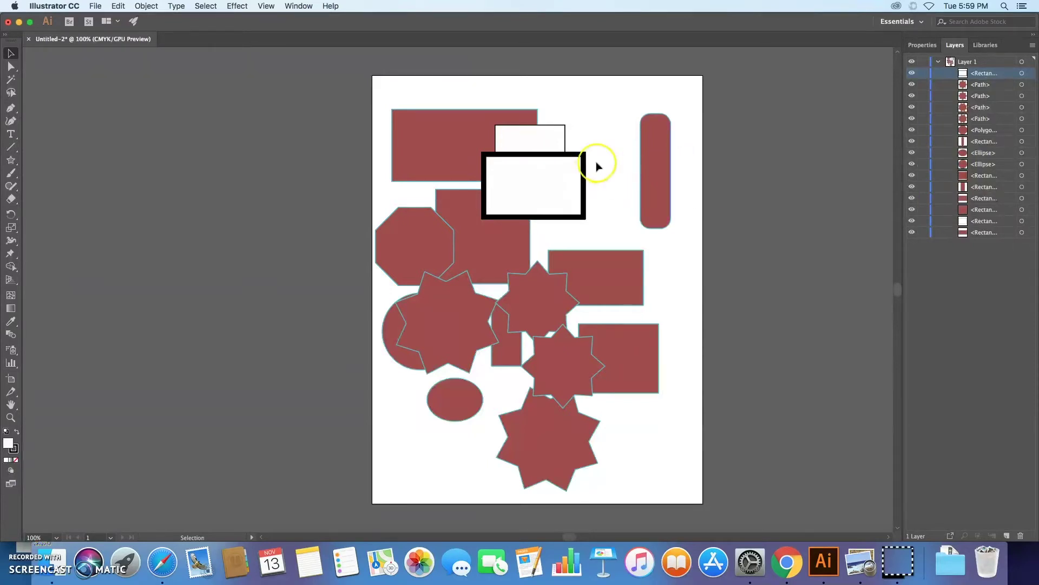
Select the thick-bordered white rectangle and send it one level backward in the stacking order.
drag(1000, 75, 1003, 144)
click(476, 144)
right_click(519, 196)
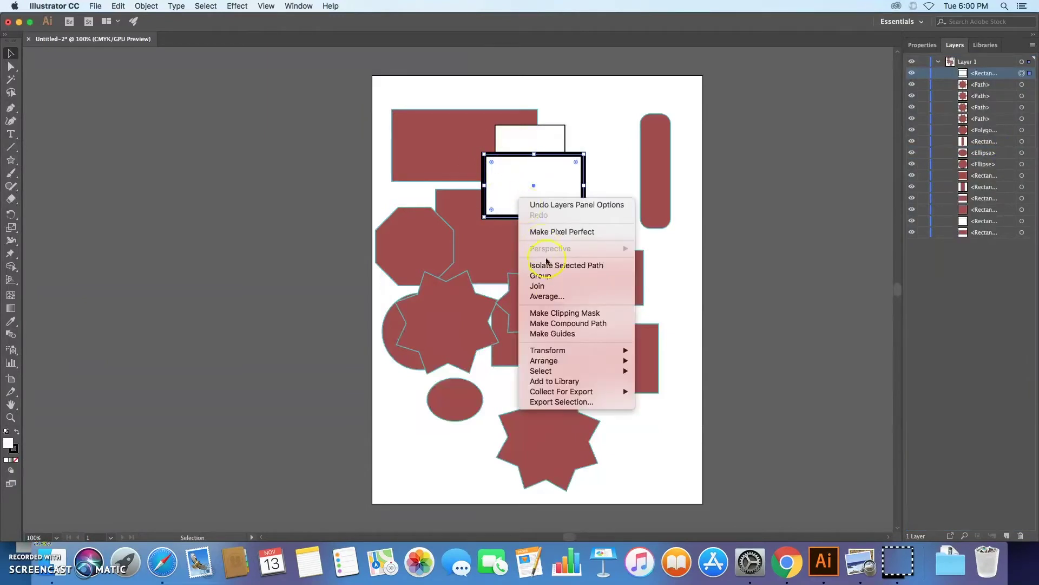
mouse_move(549, 364)
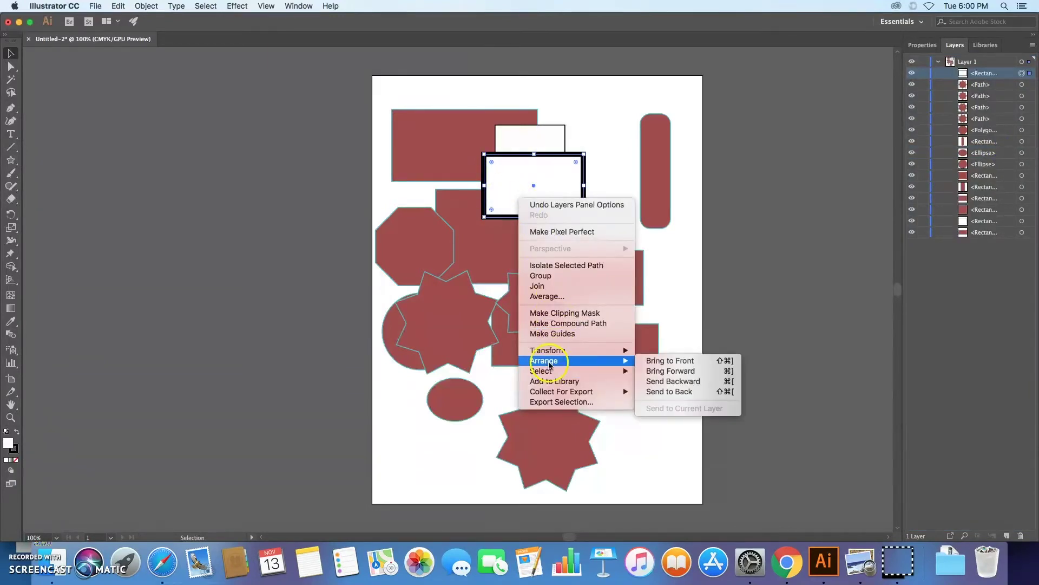
click(661, 382)
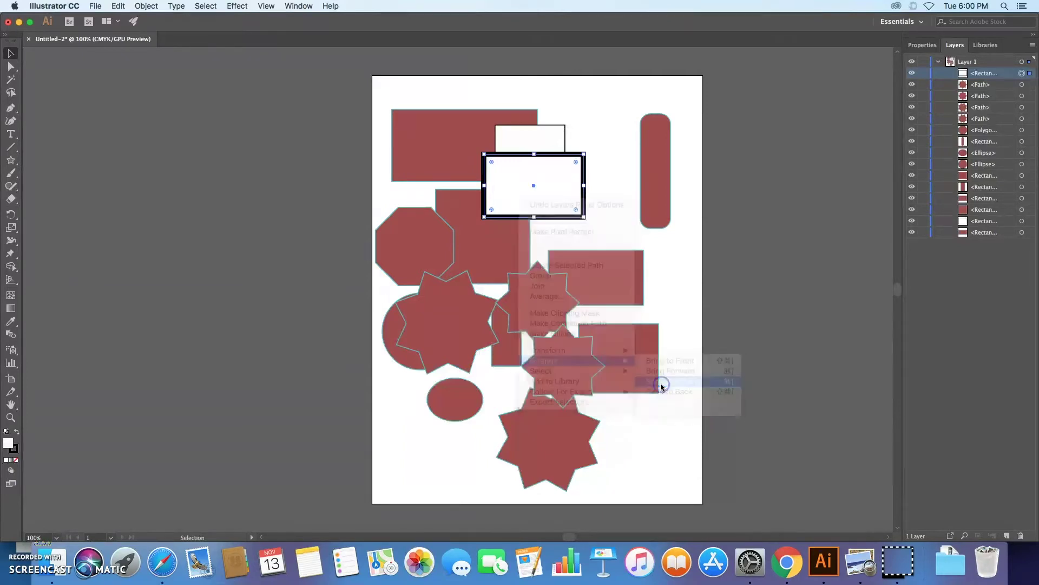
Send the thick-bordered rectangle to the back of the stacking order and deselect it.
right_click(516, 201)
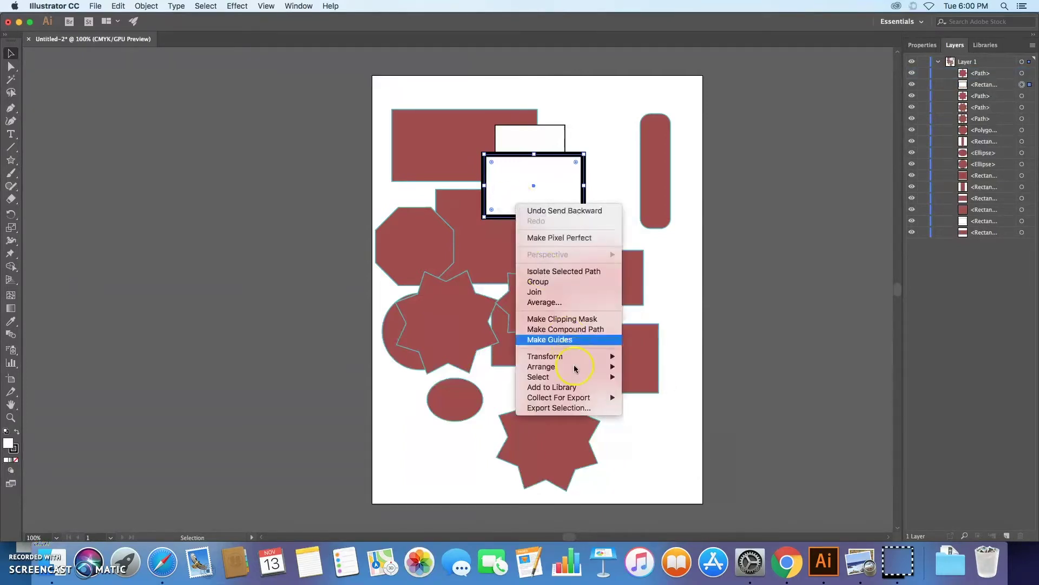
mouse_move(580, 368)
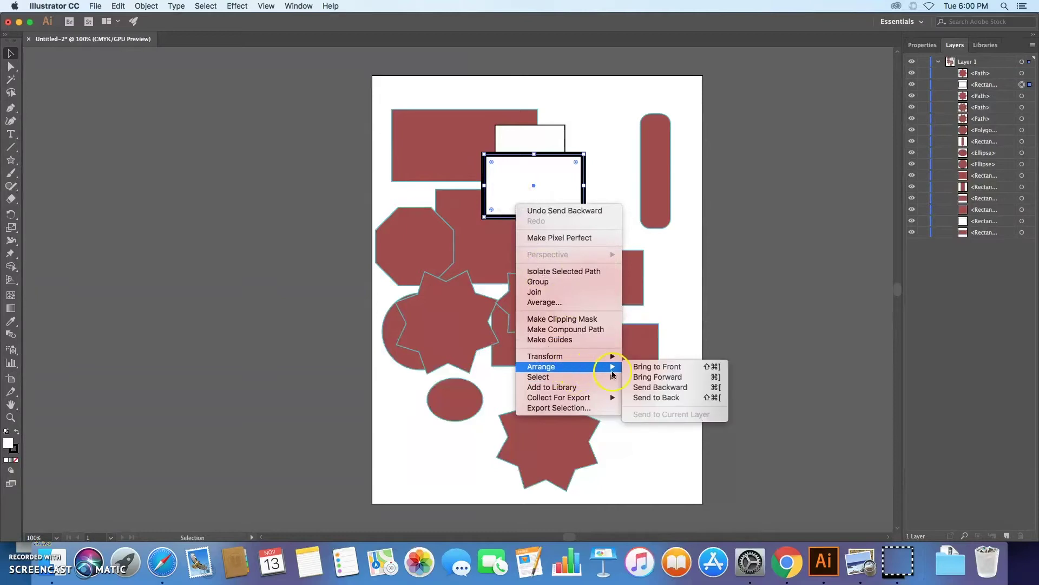
click(643, 399)
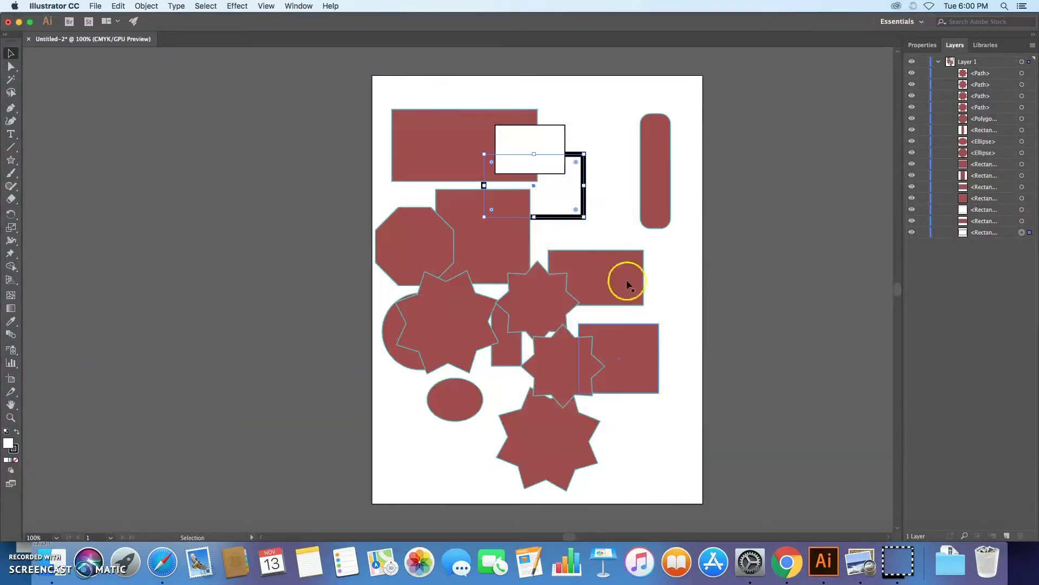
click(614, 200)
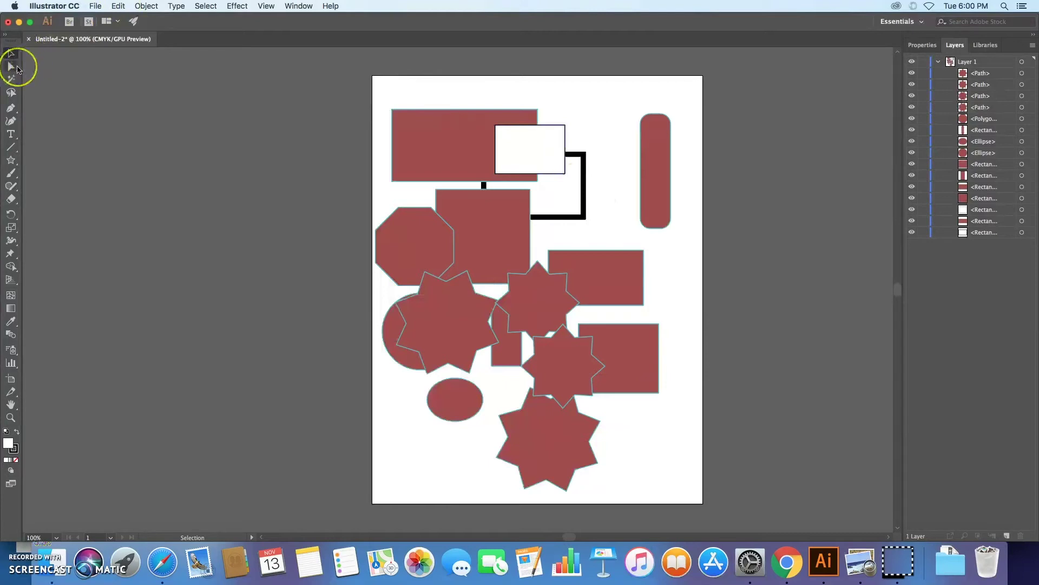
Using the Direct Selection tool, pull the upper-right corner of the large top rectangle outward and slightly up.
click(12, 67)
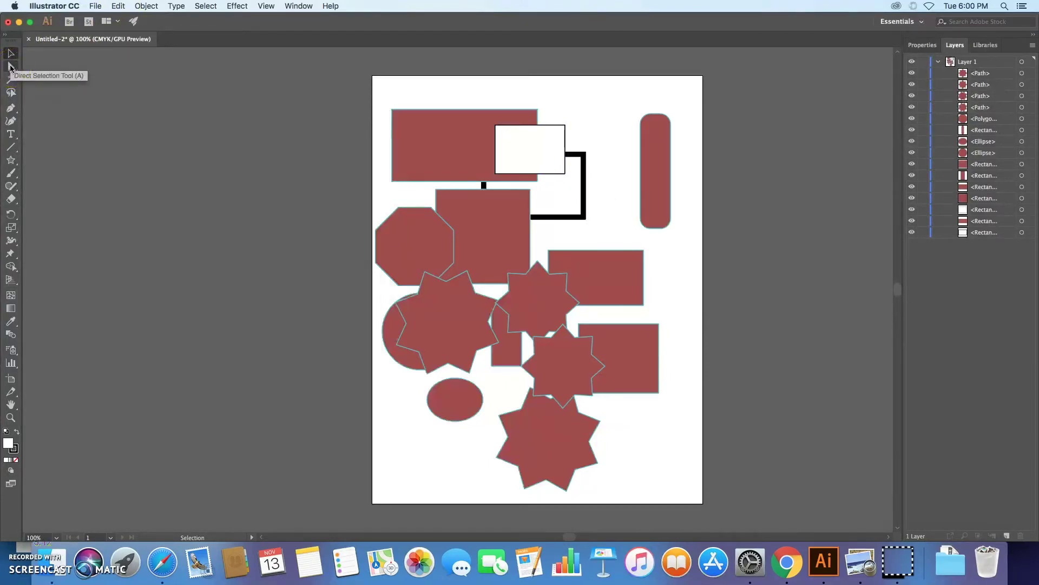
click(10, 54)
click(12, 68)
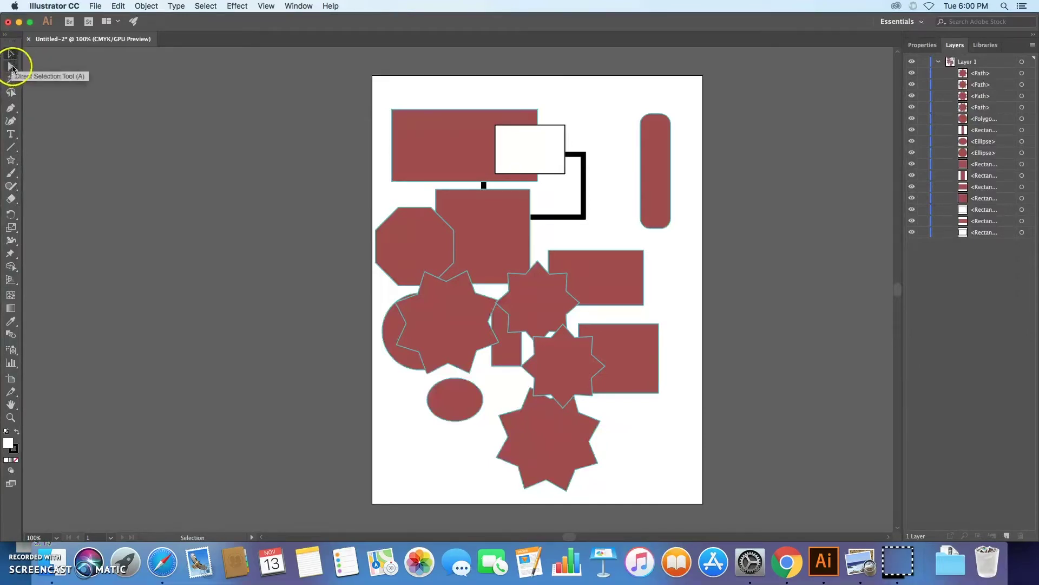
click(12, 67)
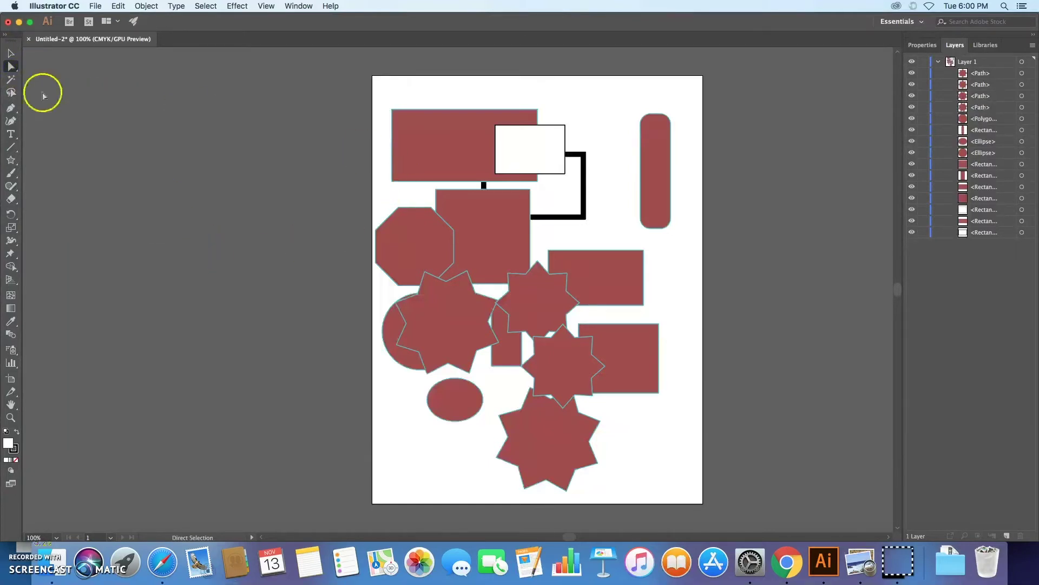
click(426, 144)
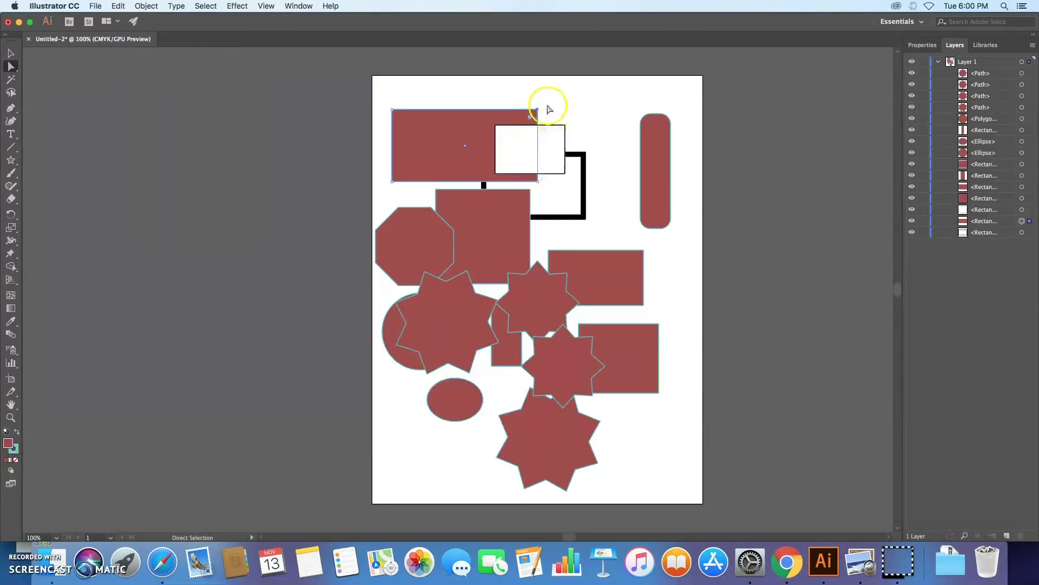
drag(538, 111, 559, 97)
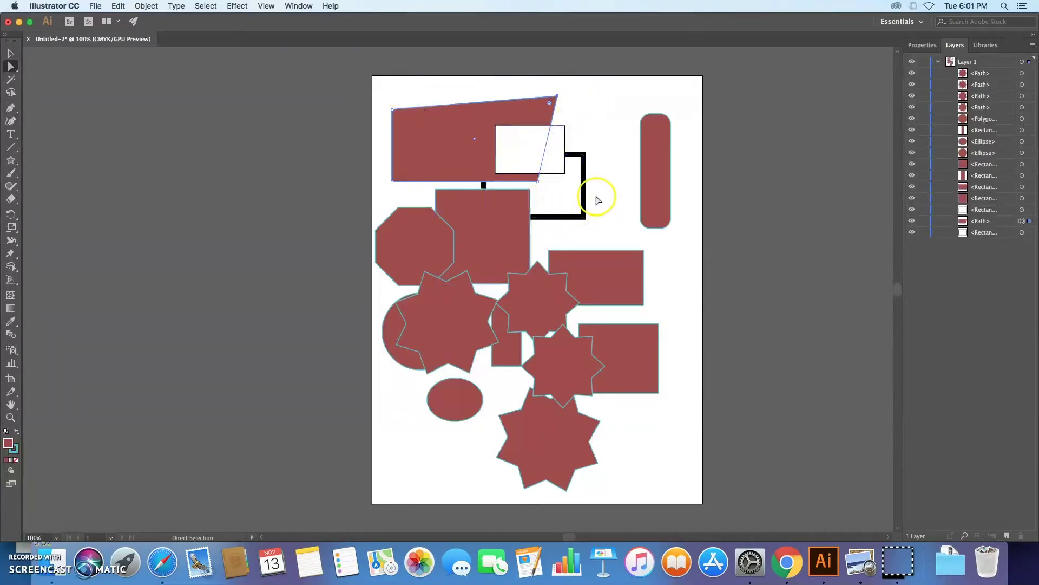
Stretch the top point of the upper star upward and pull its upper-right point in toward the centre.
drag(544, 268, 538, 231)
click(539, 266)
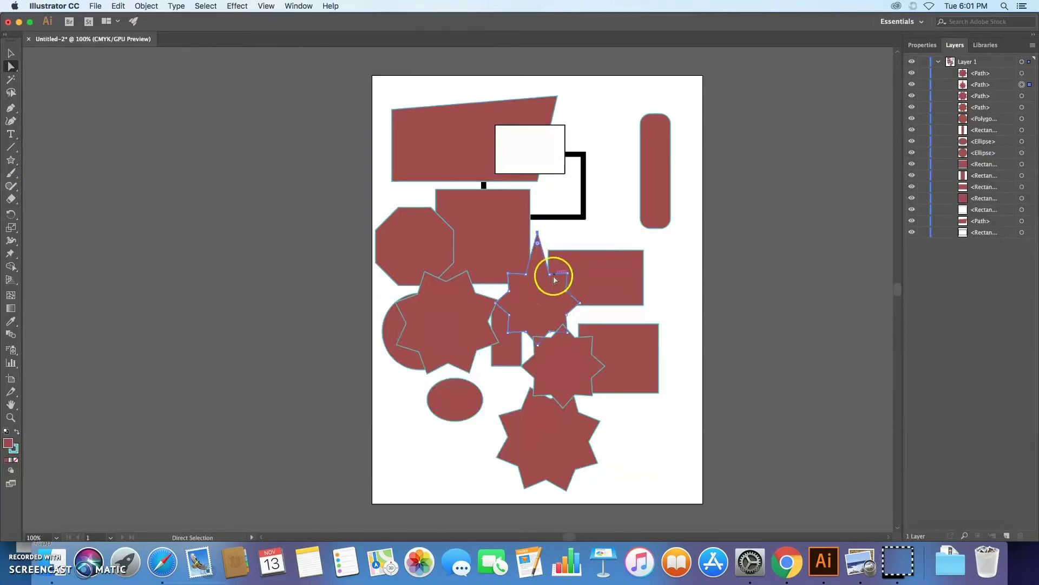
click(567, 273)
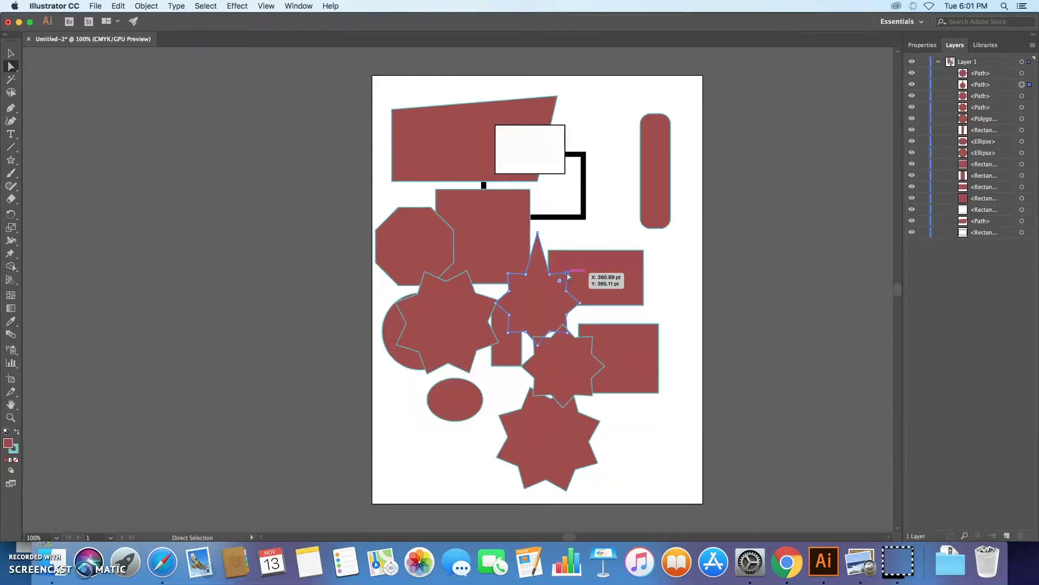
drag(567, 275, 541, 299)
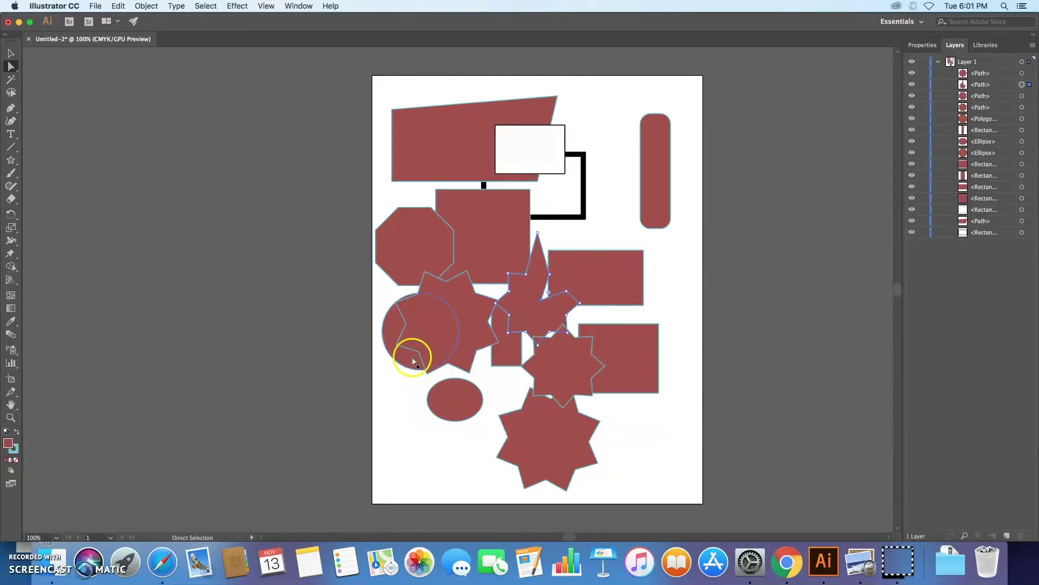
Reshape the small ellipse by extending its top anchor's right direction handle outward and angling it upward.
click(457, 399)
click(455, 378)
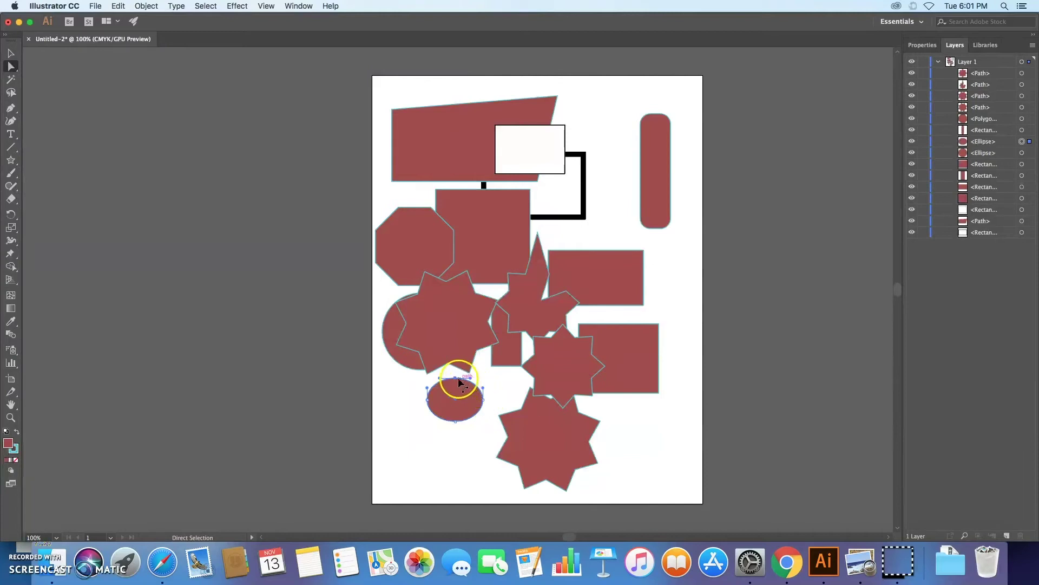
click(456, 378)
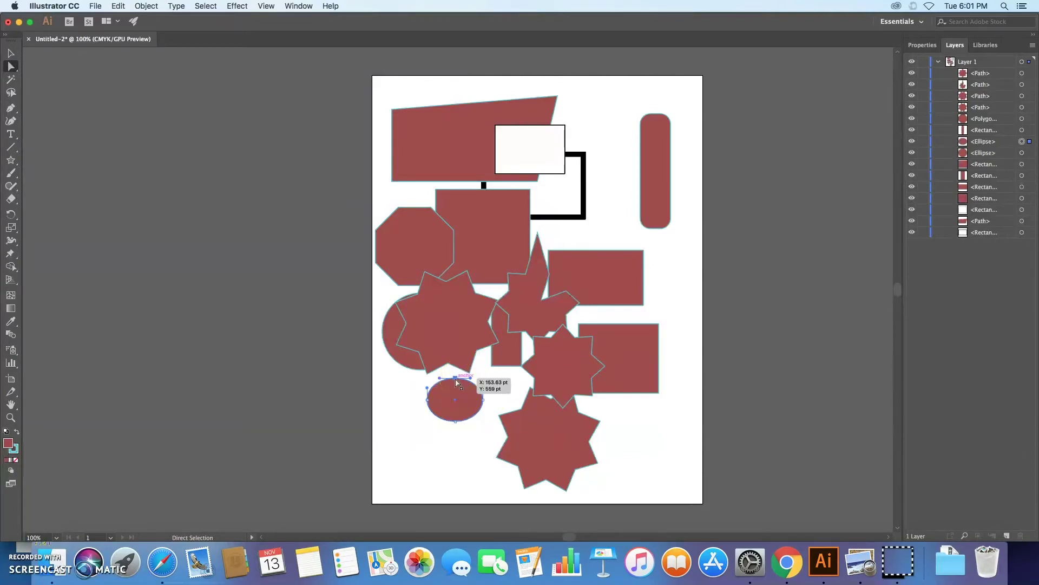
click(470, 379)
drag(471, 380, 514, 378)
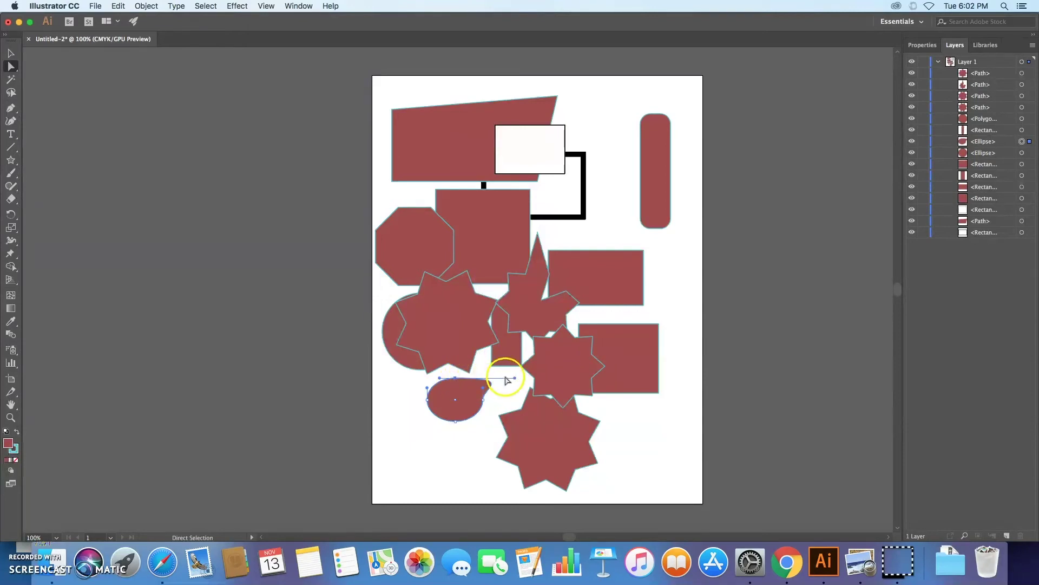
drag(515, 379, 488, 344)
Adjust the direction handles of the small ellipse's top and right anchors to form a curved, pointed shape.
drag(456, 377, 457, 382)
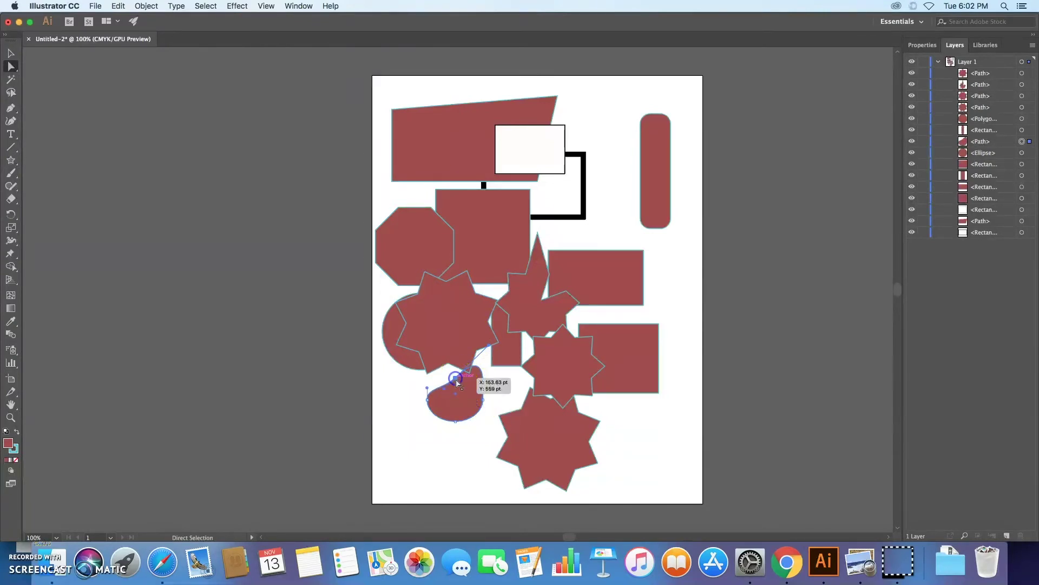
drag(483, 400, 494, 382)
click(489, 345)
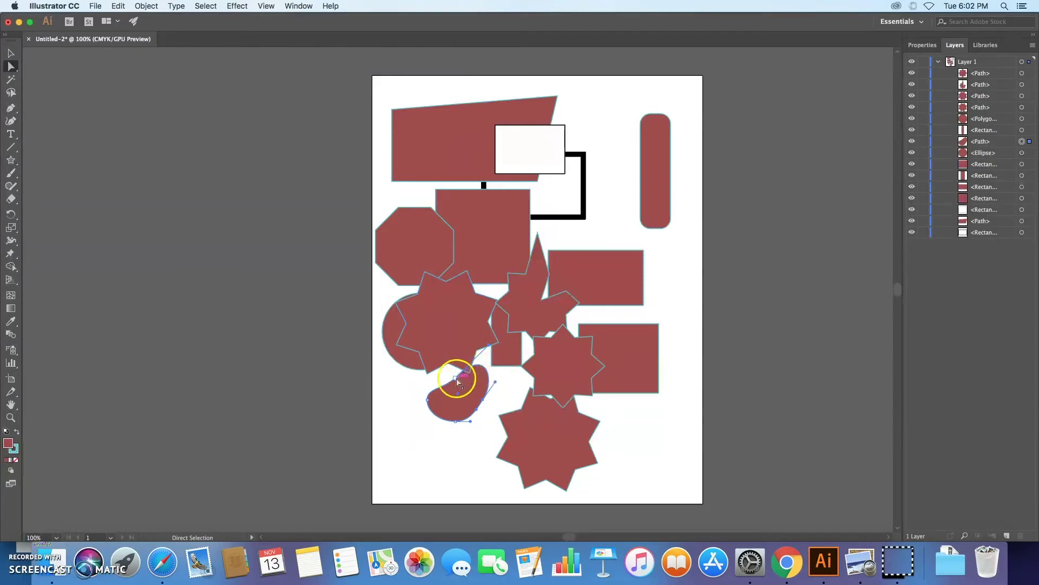
drag(459, 376, 469, 396)
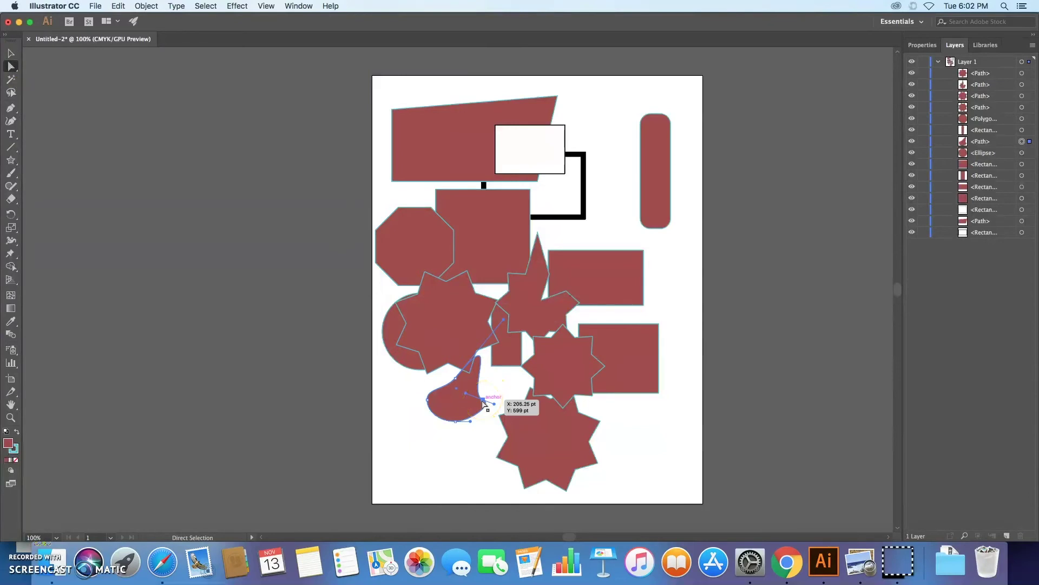
With the Selection tool, enlarge the reshaped ellipse and place it in the artboard's lower-left area.
click(455, 406)
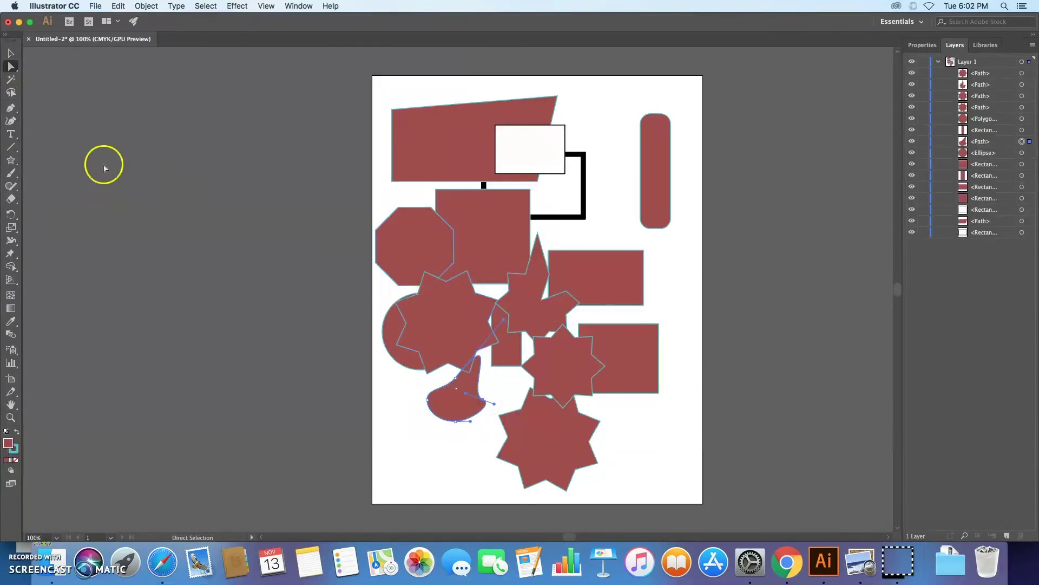
click(10, 53)
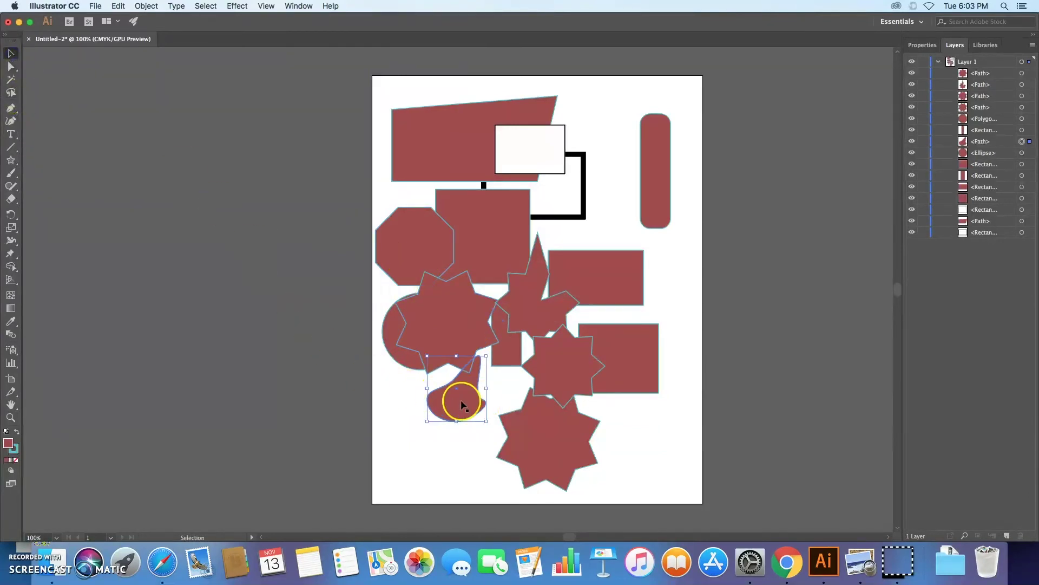
drag(450, 403, 476, 490)
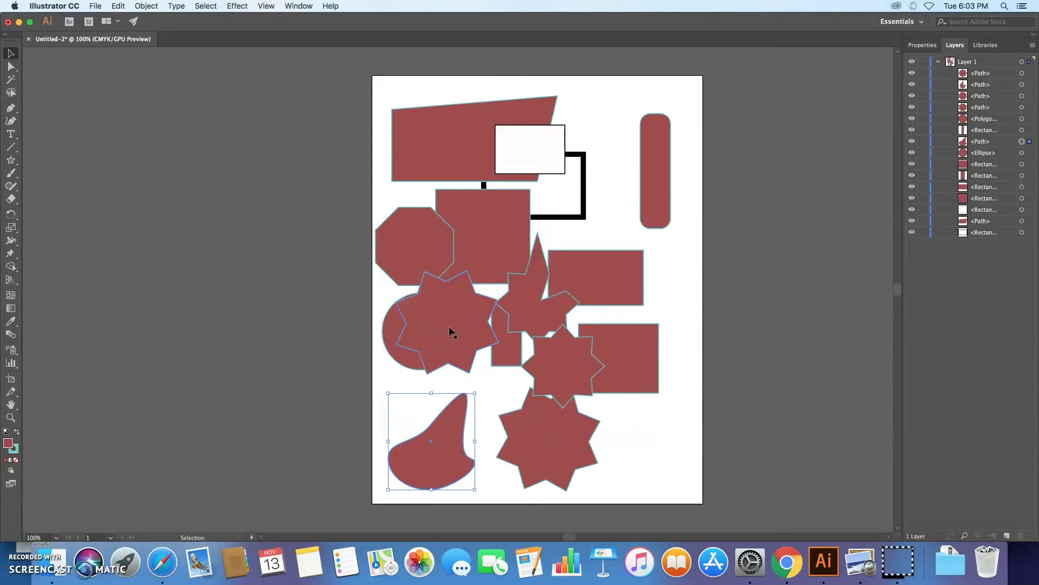
Select the reshaped ellipse, bottom star, narrow rectangle, large star and circle, scale them down together, and move them to the artboard's lower left.
click(438, 465)
shift+click(548, 428)
shift+click(507, 359)
shift+click(455, 332)
shift+click(389, 338)
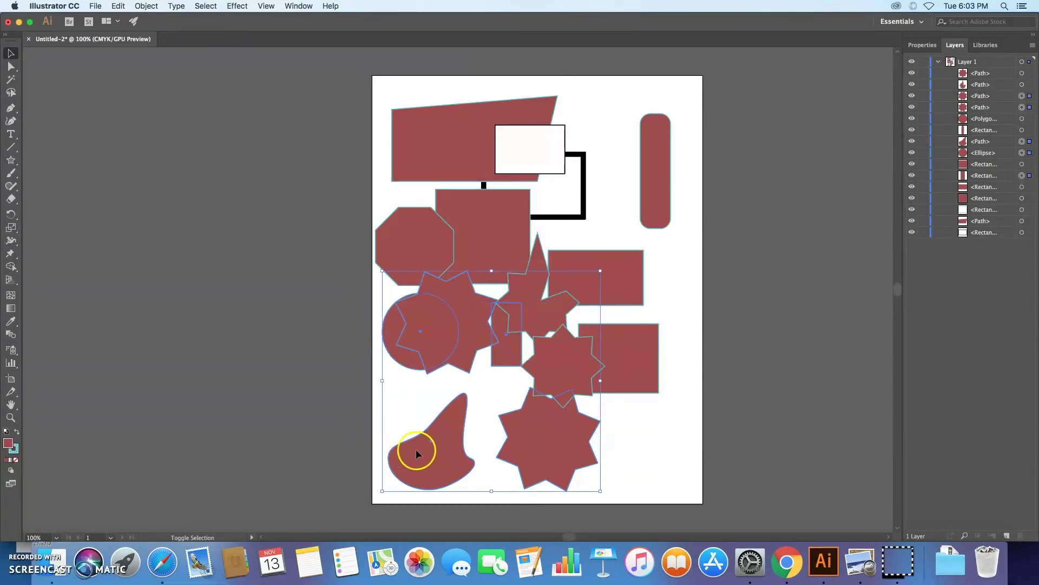
drag(503, 344, 587, 405)
drag(465, 332, 566, 435)
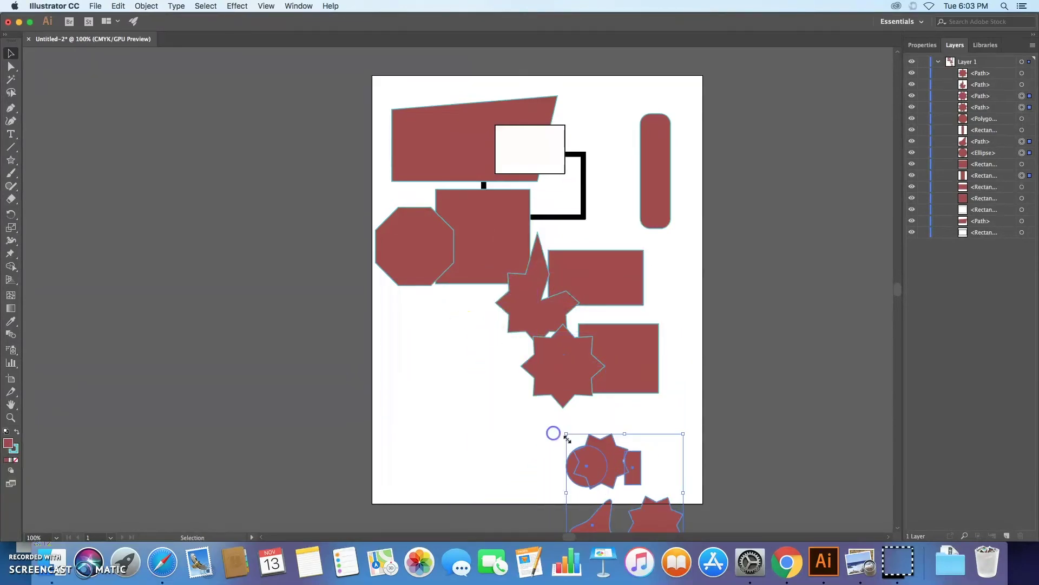
drag(611, 460, 464, 386)
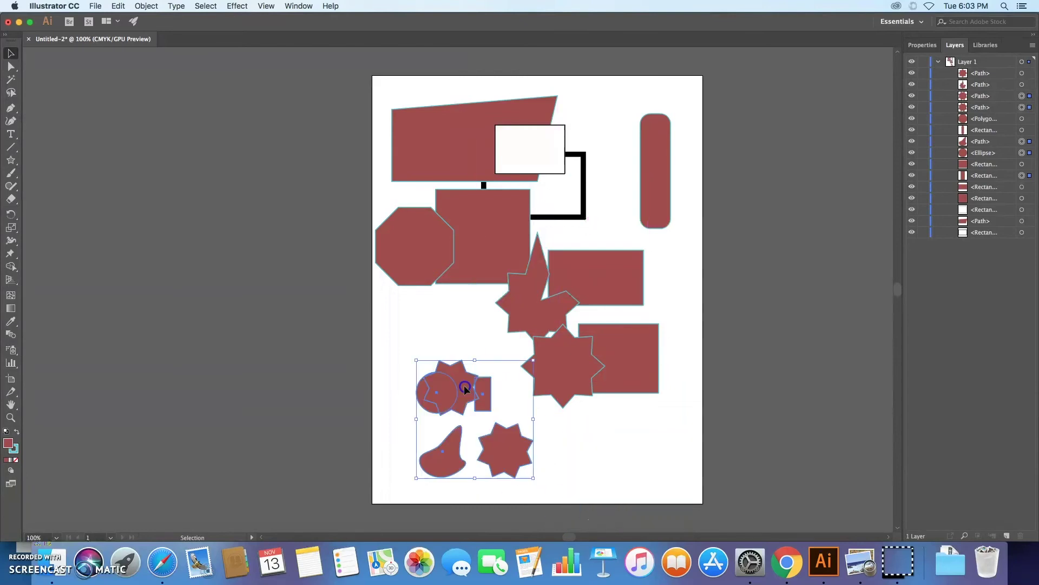
click(441, 330)
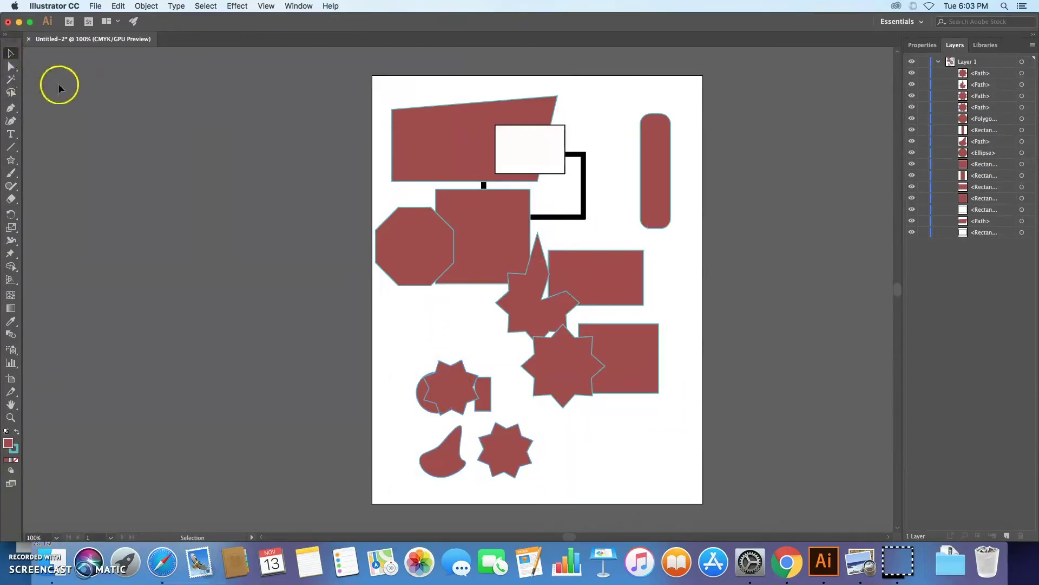
Directly select and move the lower-right star's upper-left anchors inward, and stretch the rounded rectangle downward by its bottom anchors.
click(11, 66)
drag(542, 390, 566, 374)
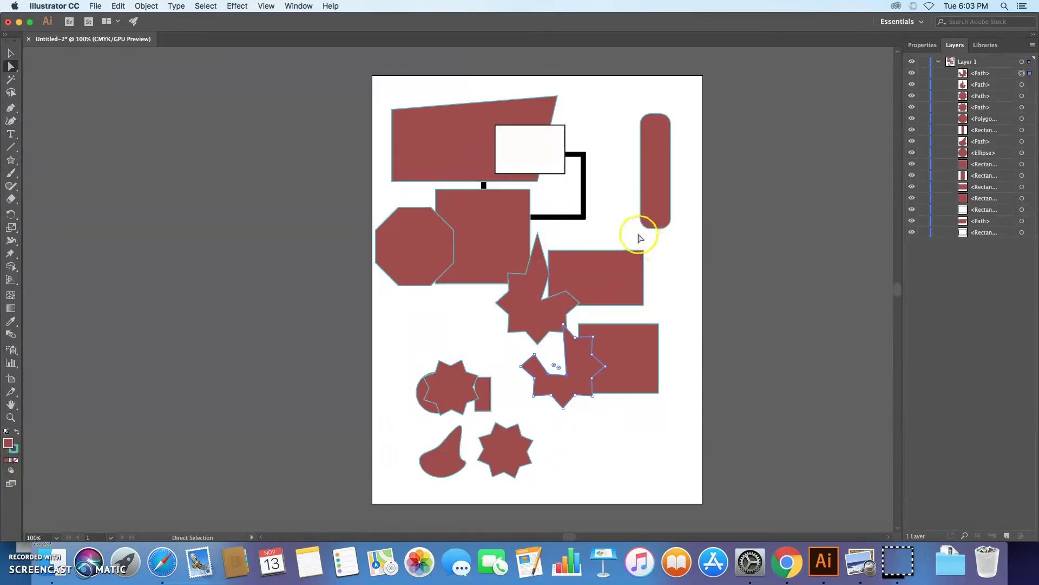
drag(630, 235, 680, 205)
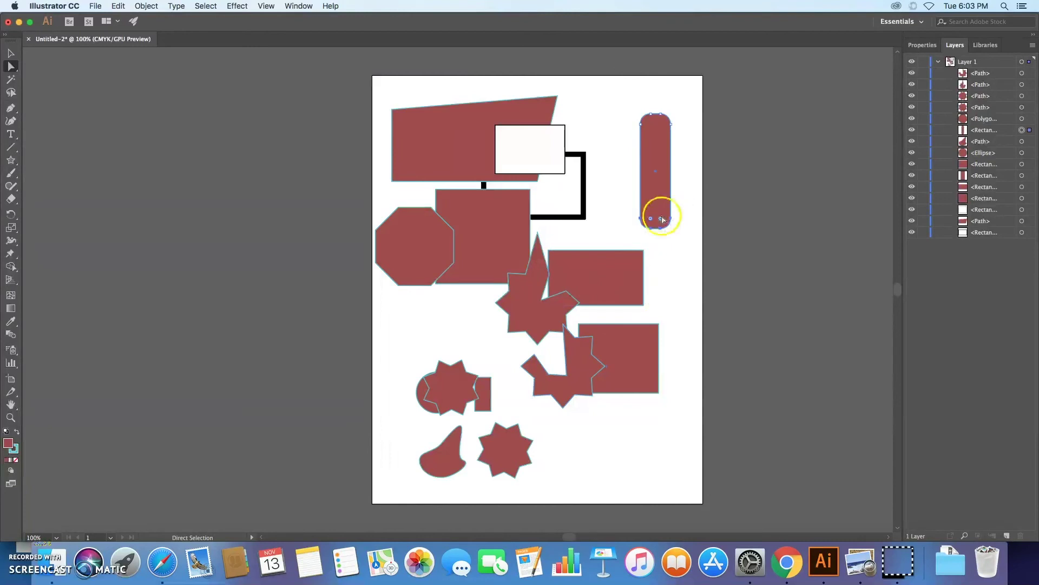
drag(632, 237, 670, 240)
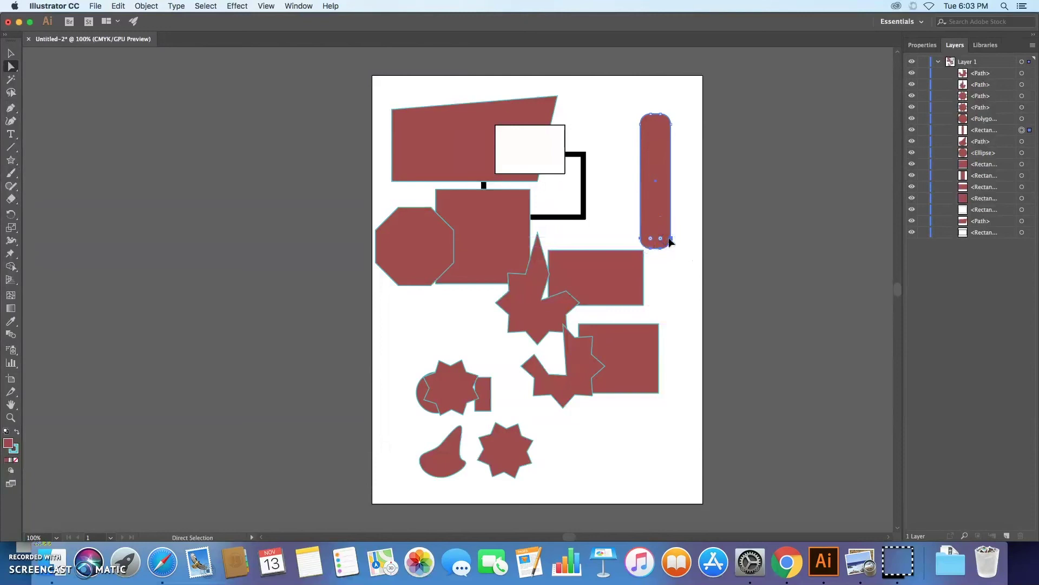
Select the octagon, the square and the reshaped upper star together with the Selection tool.
click(10, 53)
drag(423, 301, 535, 266)
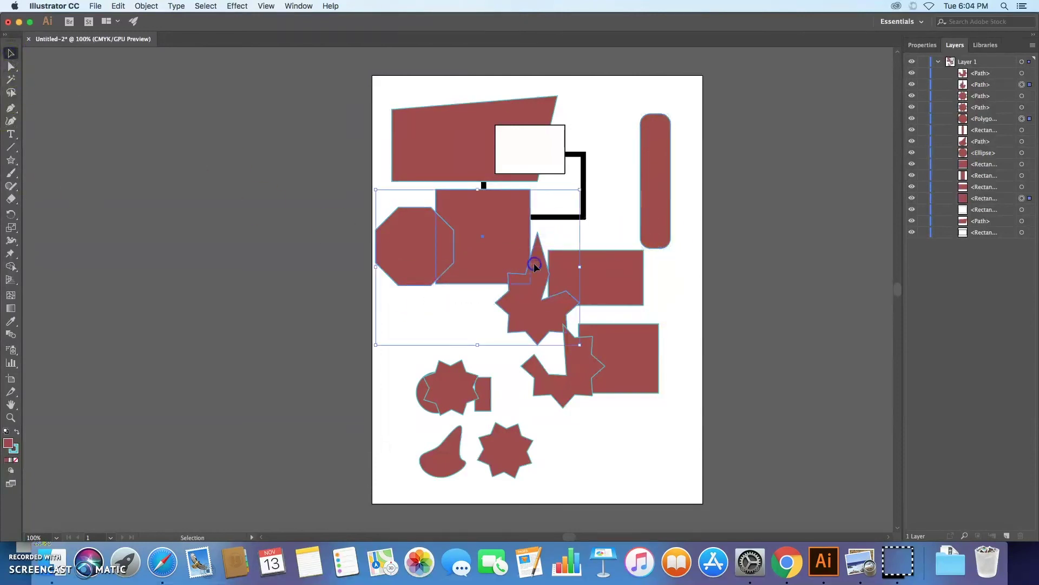
drag(458, 249, 503, 313)
Open Icons.ai from the Illustrator-Day-1 folder in Downloads.
click(943, 567)
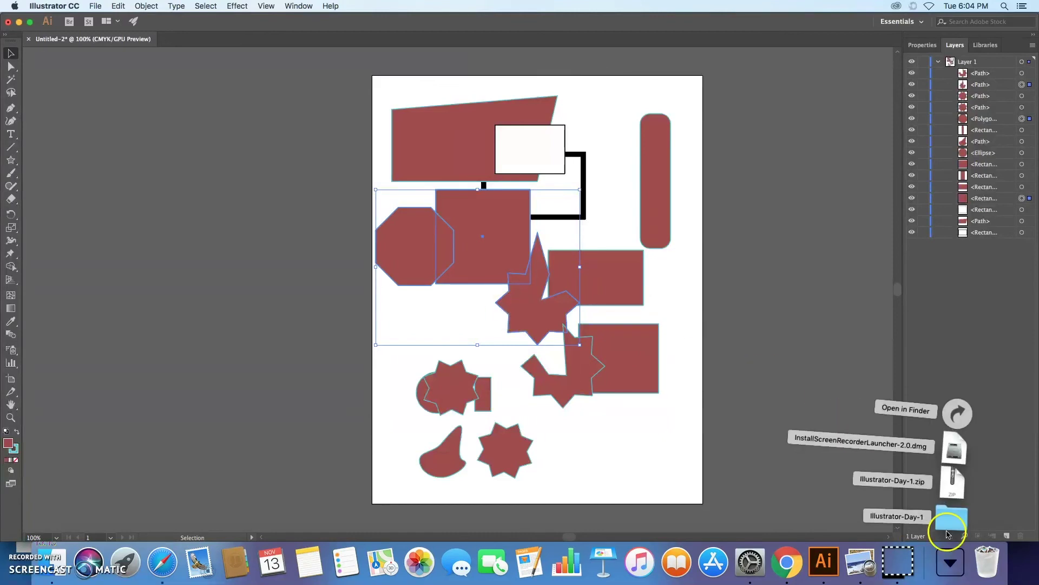
click(948, 526)
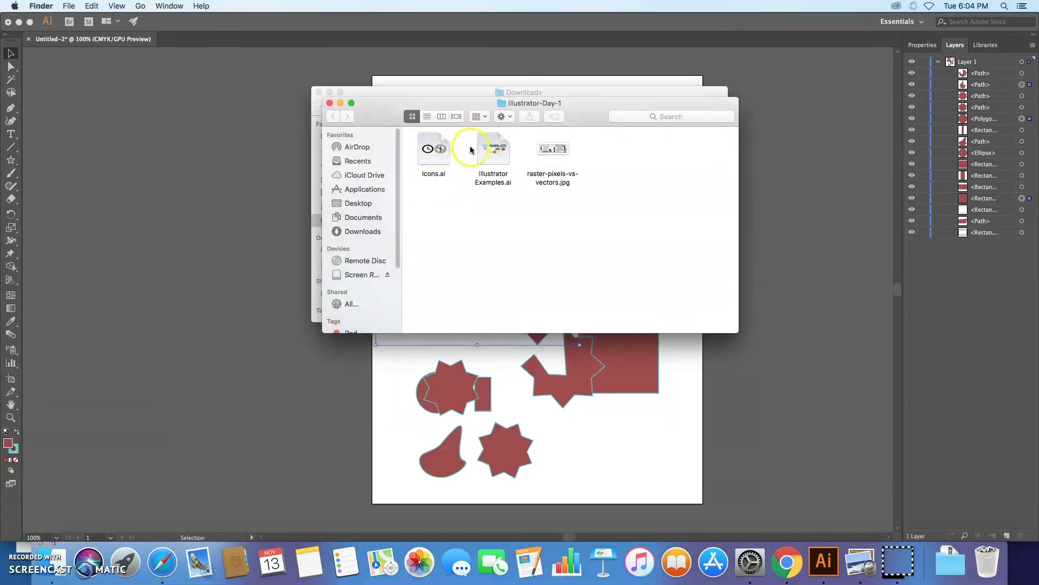
click(433, 149)
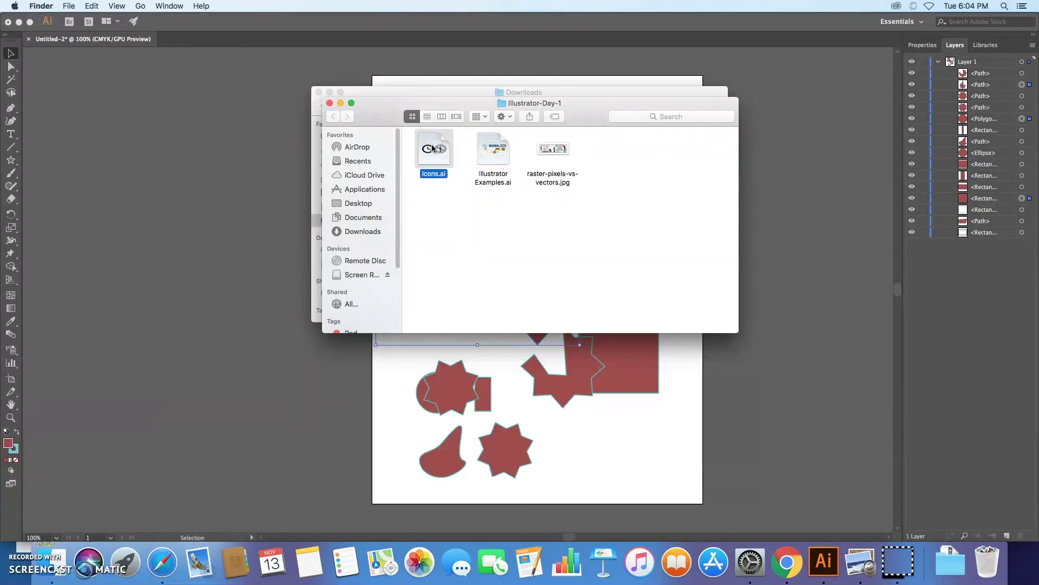
double_click(436, 149)
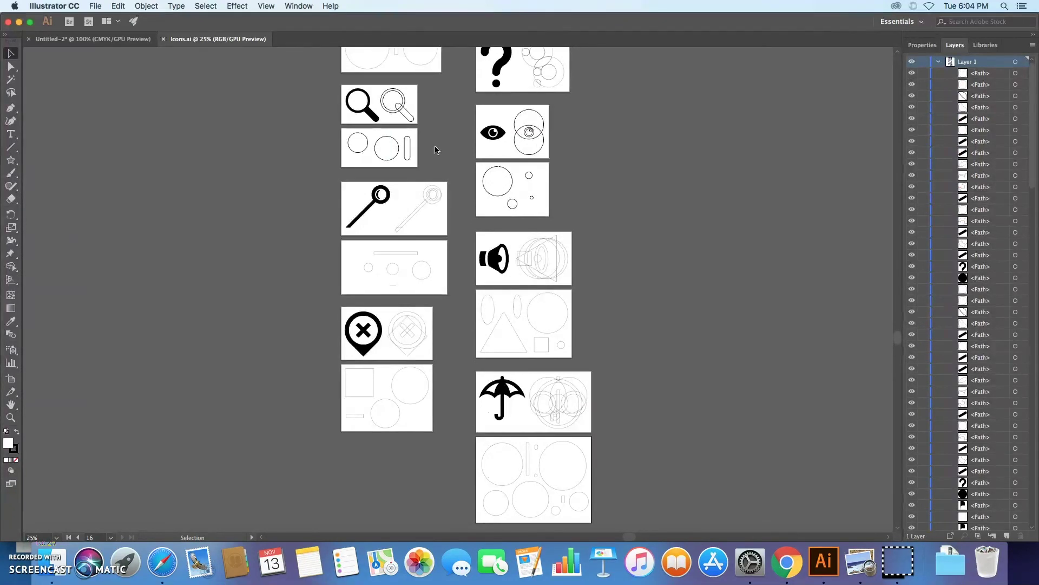
Look over the icon artboards with their construction shapes, and view the available basic shape tools.
scroll(436, 150, down, 8)
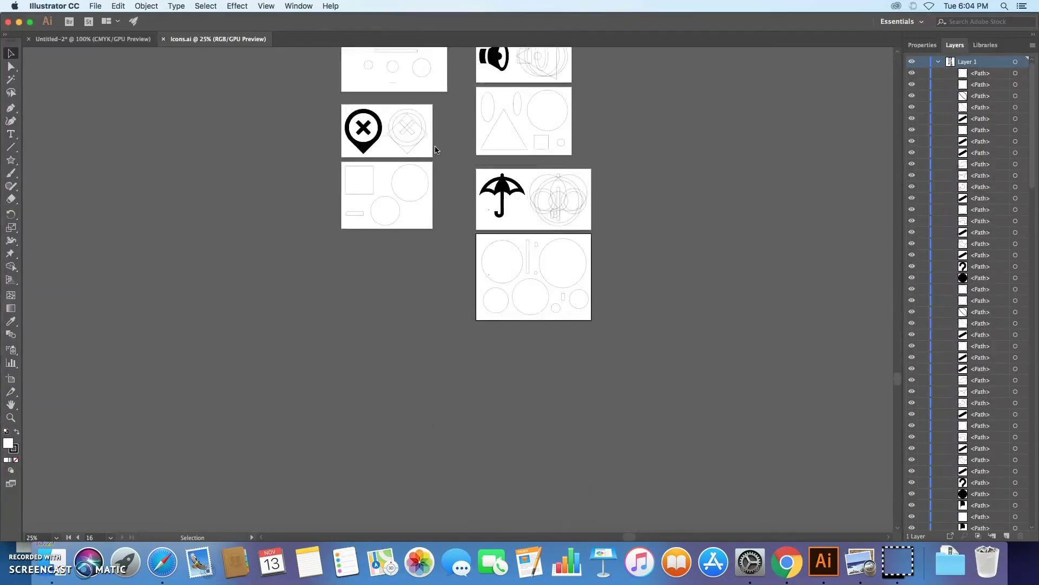
scroll(436, 149, up, 12)
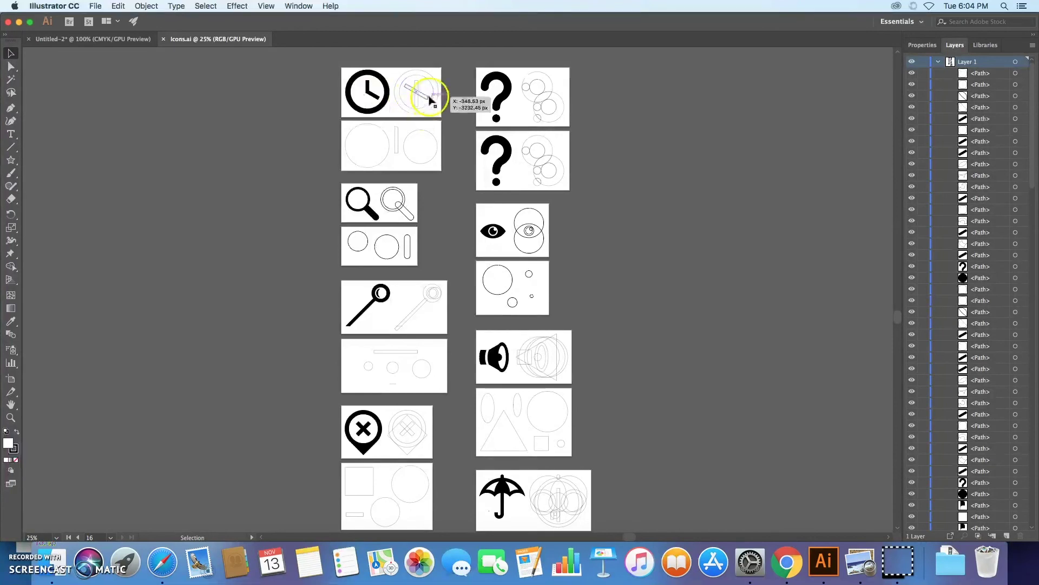
click(11, 160)
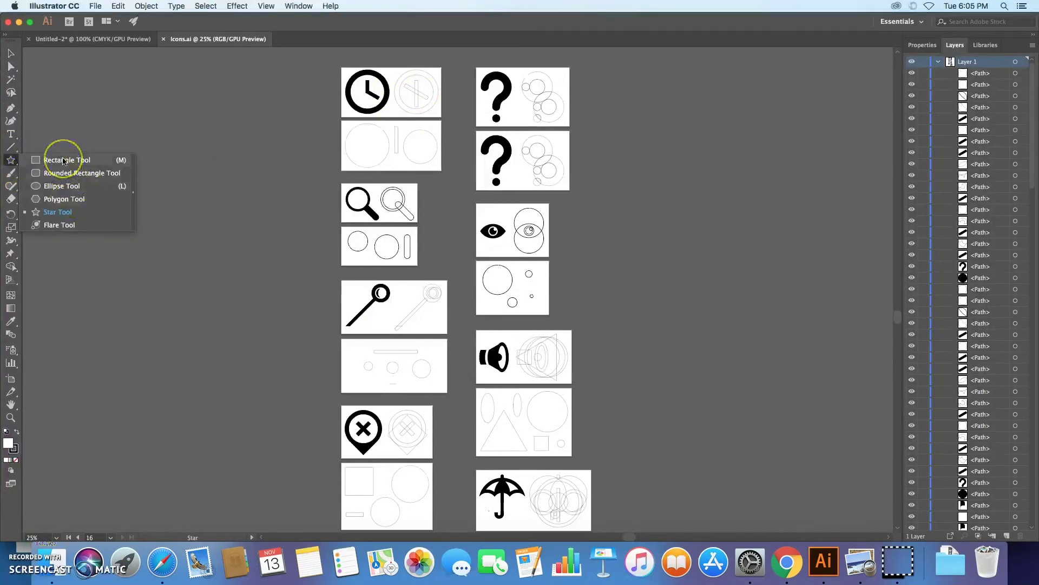